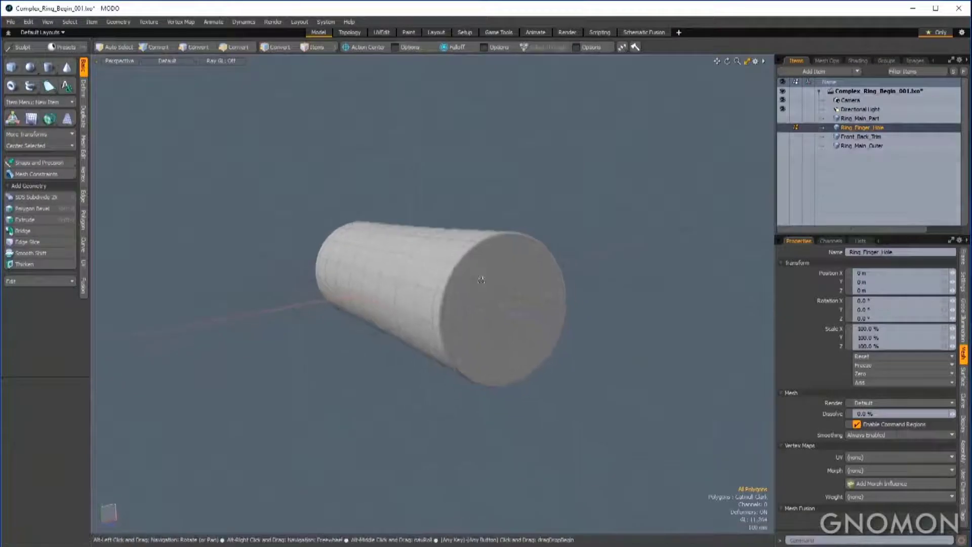
# Step: Inspect the Front_Back_Trim mesh and the Ring_Main_Outer mesh one after the other
pyautogui.click(856, 136)
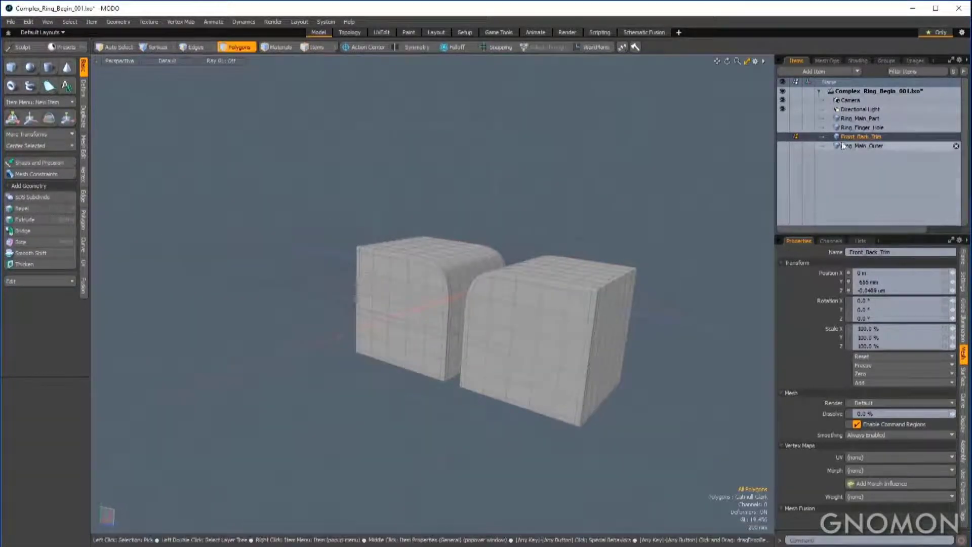
pyautogui.click(860, 146)
pyautogui.keyDown('alt'); pyautogui.moveTo(494, 308); pyautogui.dragTo(587, 325); pyautogui.keyUp('alt')
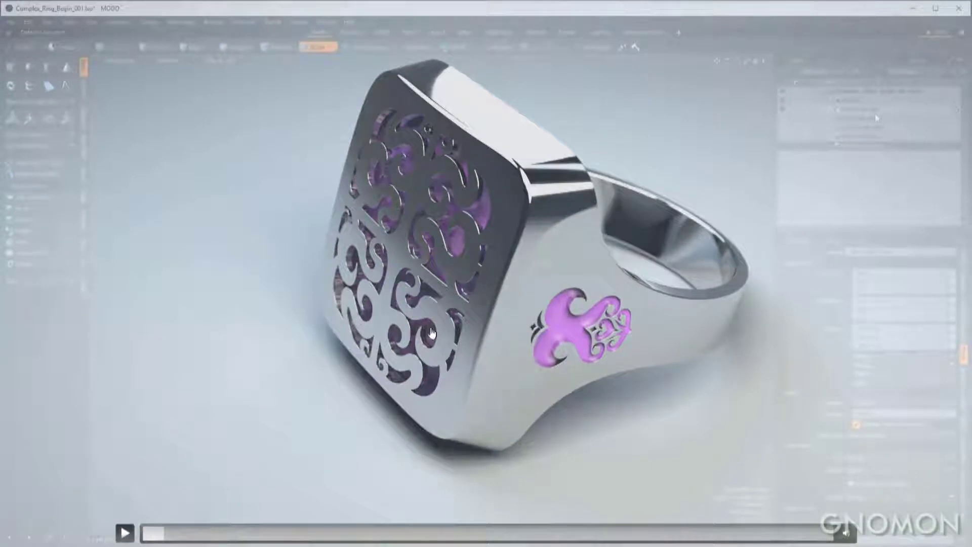
pyautogui.click(124, 532)
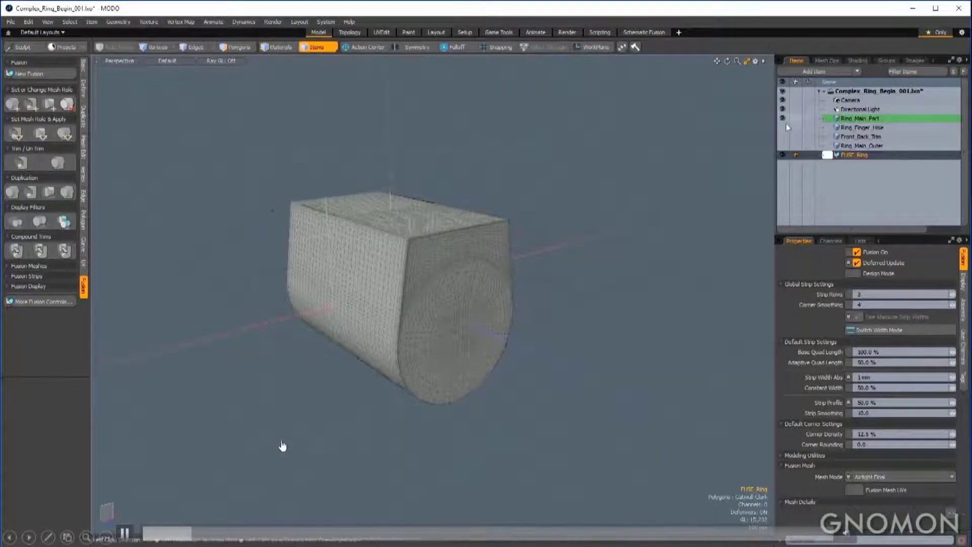
pyautogui.click(127, 533)
pyautogui.click(125, 532)
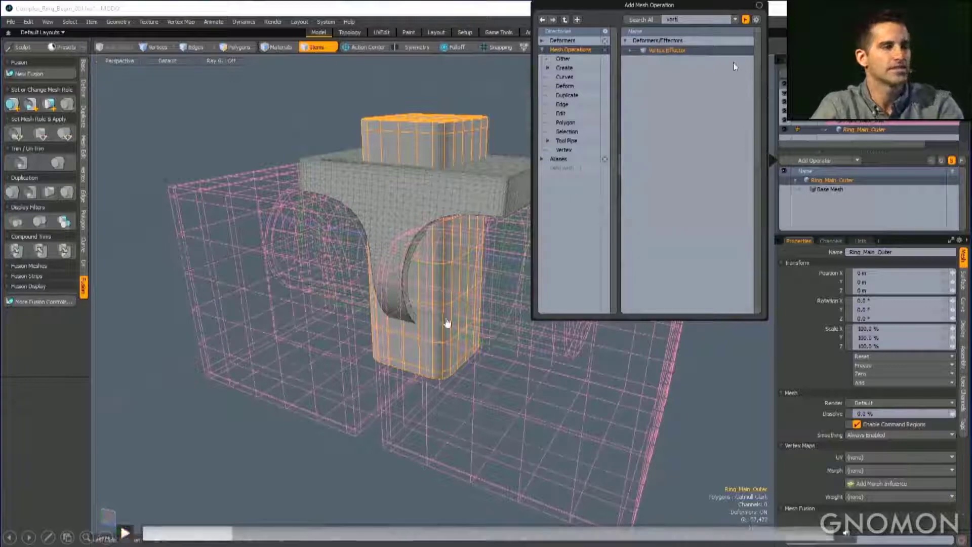
pyautogui.click(125, 532)
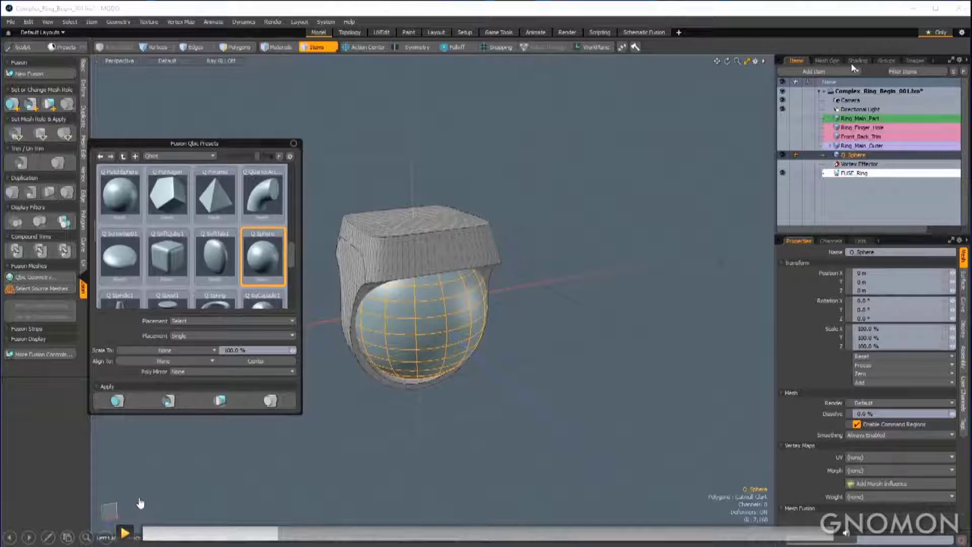
pyautogui.click(140, 502)
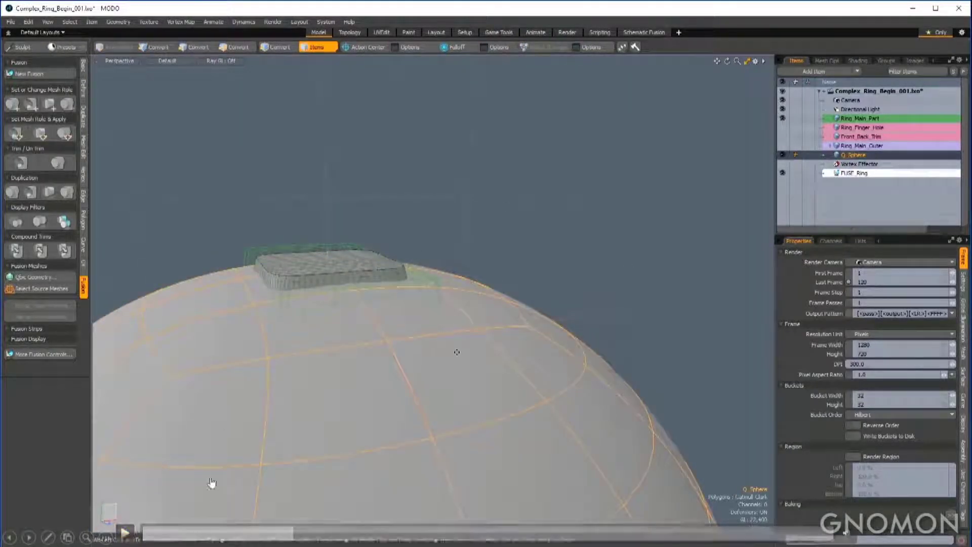
pyautogui.click(125, 533)
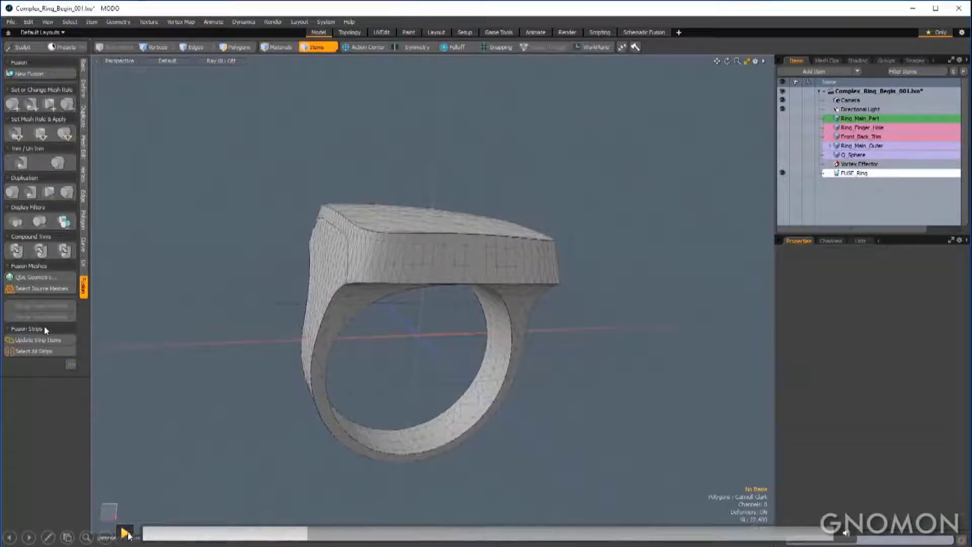
pyautogui.click(126, 533)
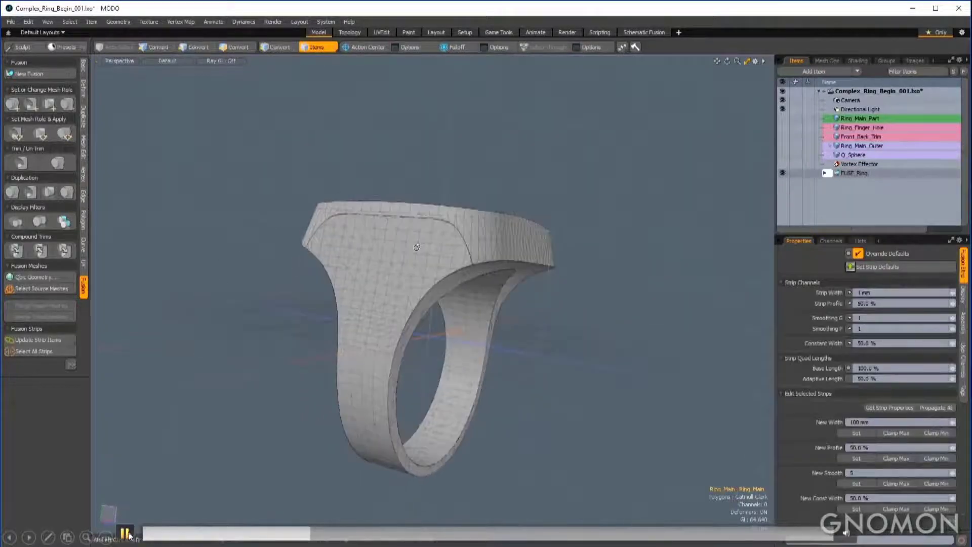
pyautogui.click(128, 535)
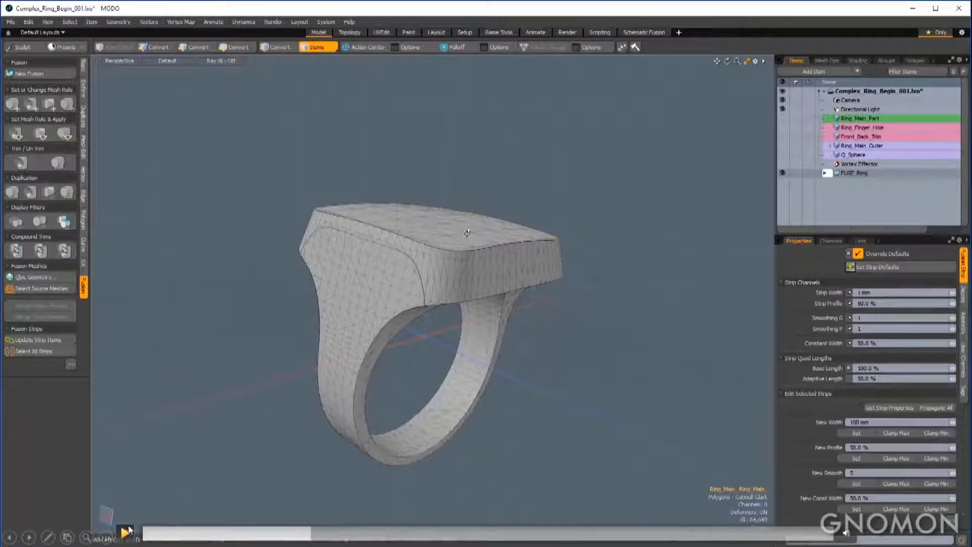
pyautogui.click(126, 534)
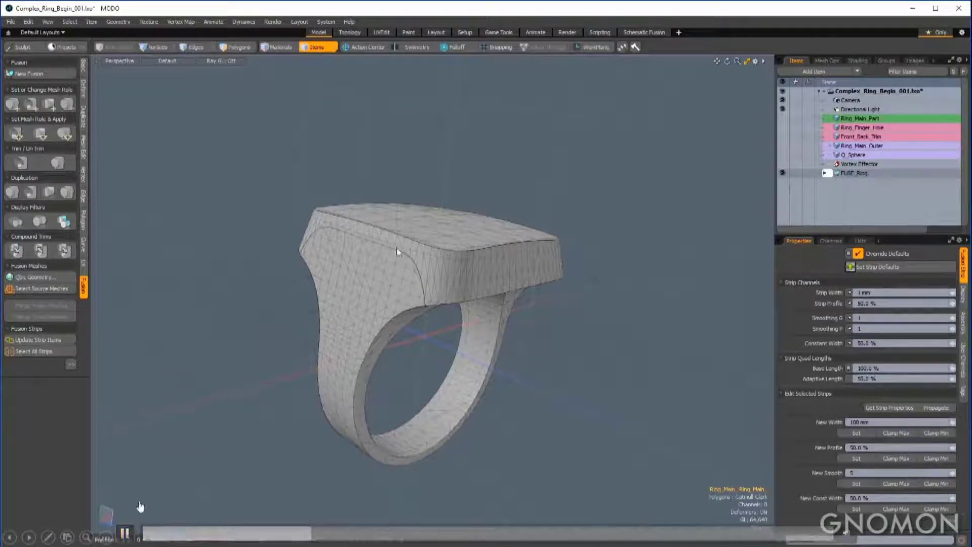
pyautogui.click(124, 534)
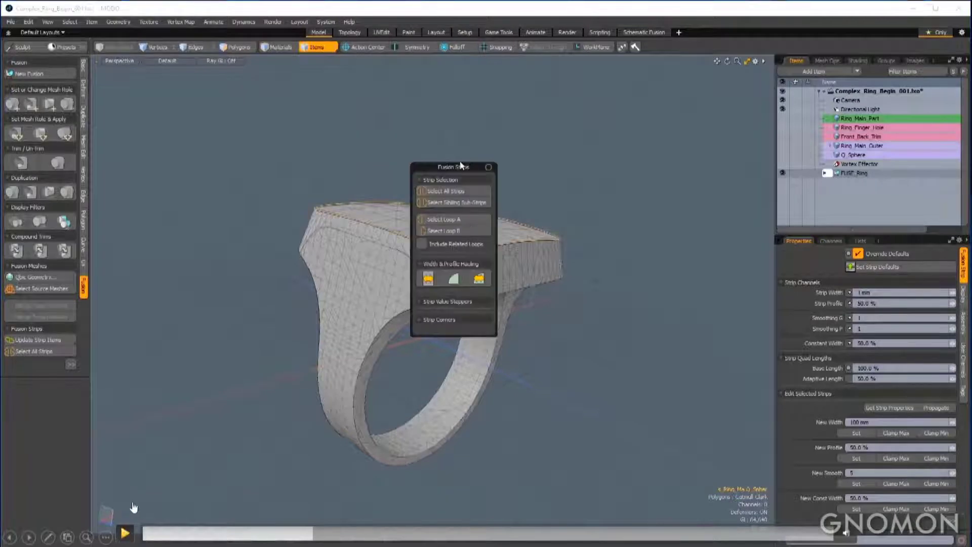
pyautogui.click(123, 533)
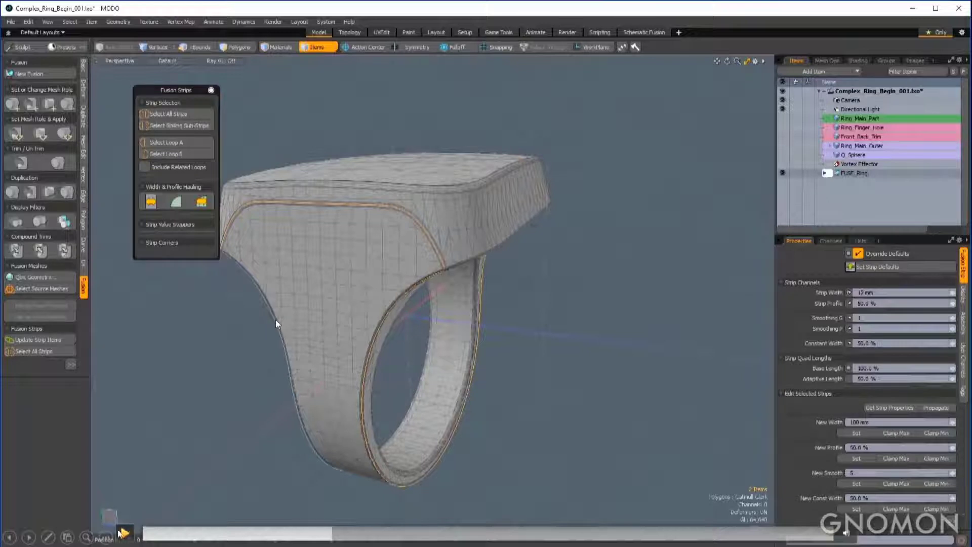
pyautogui.click(105, 536)
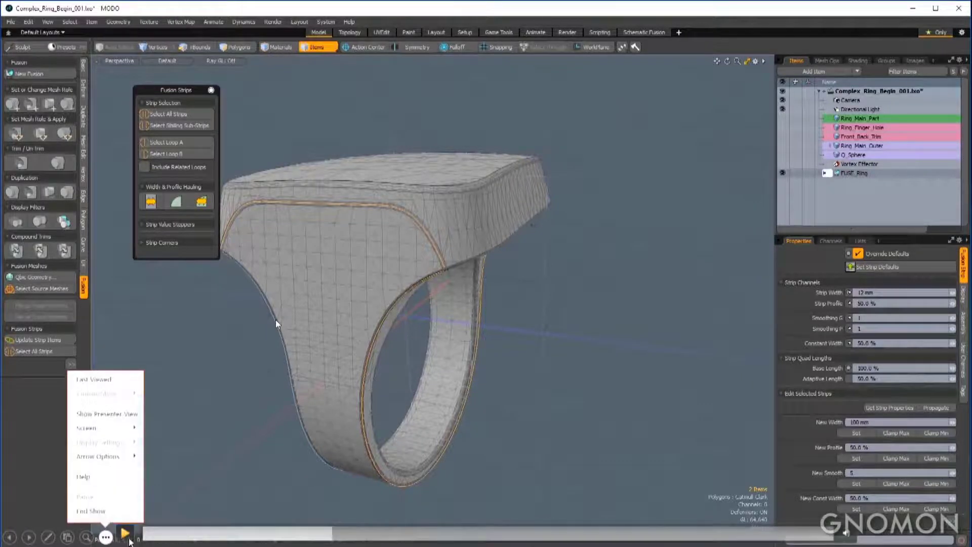
pyautogui.click(129, 540)
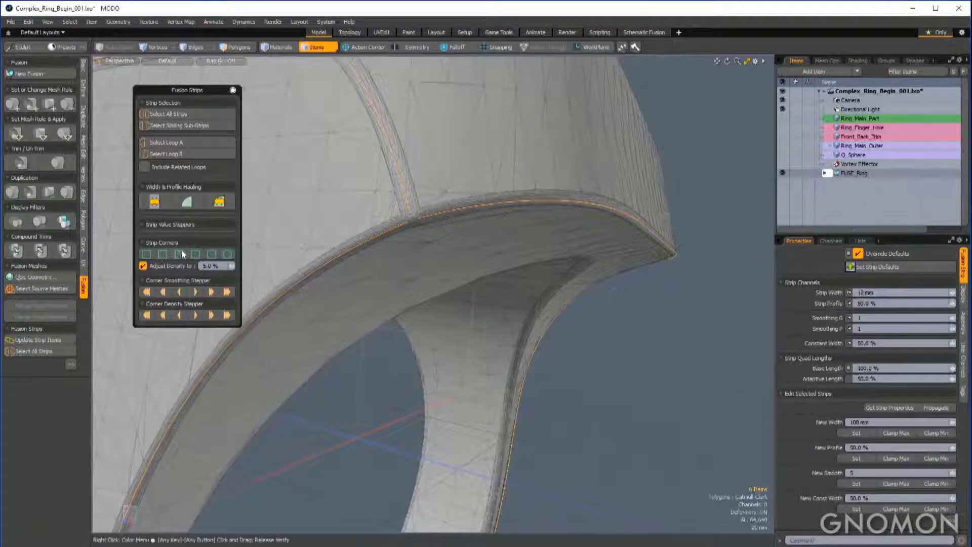
pyautogui.keyDown('alt'); pyautogui.moveTo(418, 208); pyautogui.dragTo(369, 248); pyautogui.keyUp('alt')
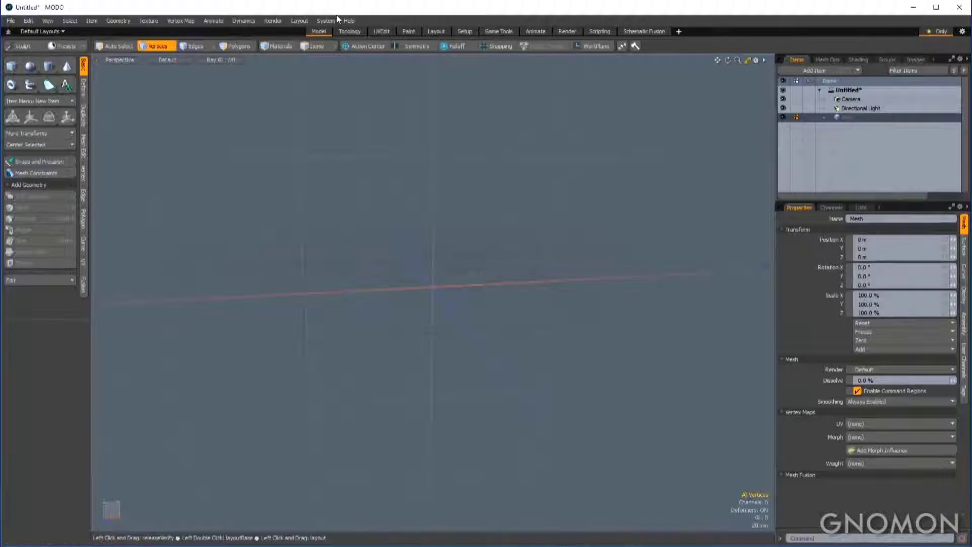
pyautogui.click(122, 530)
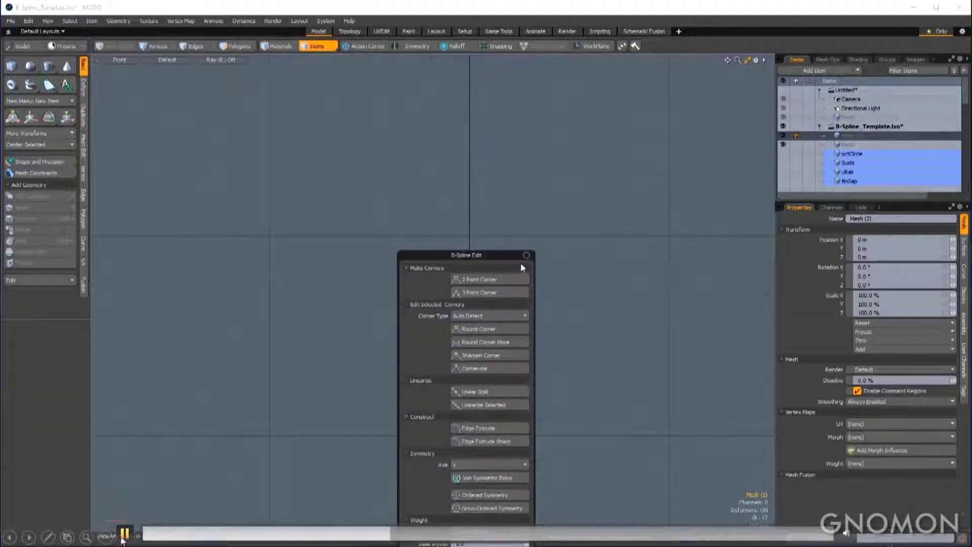
pyautogui.click(123, 534)
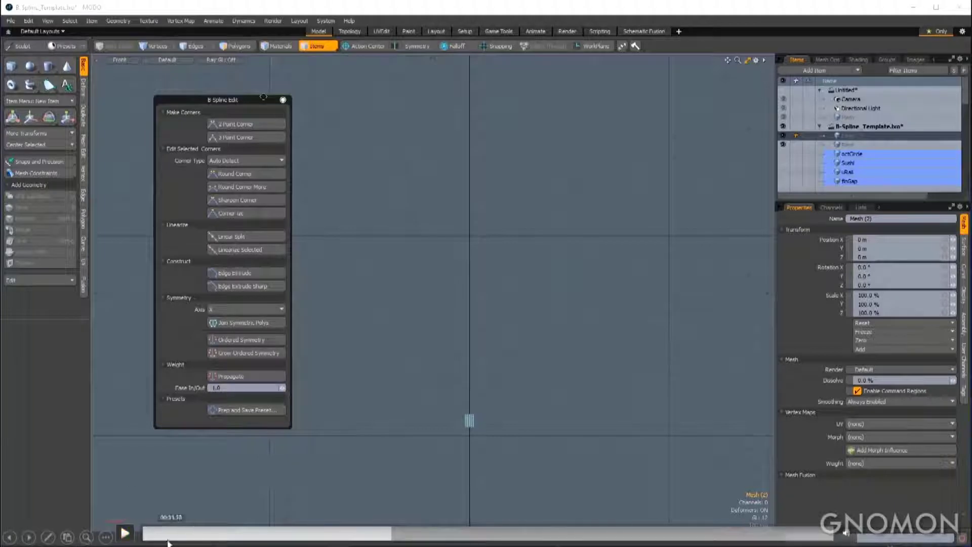
pyautogui.click(125, 531)
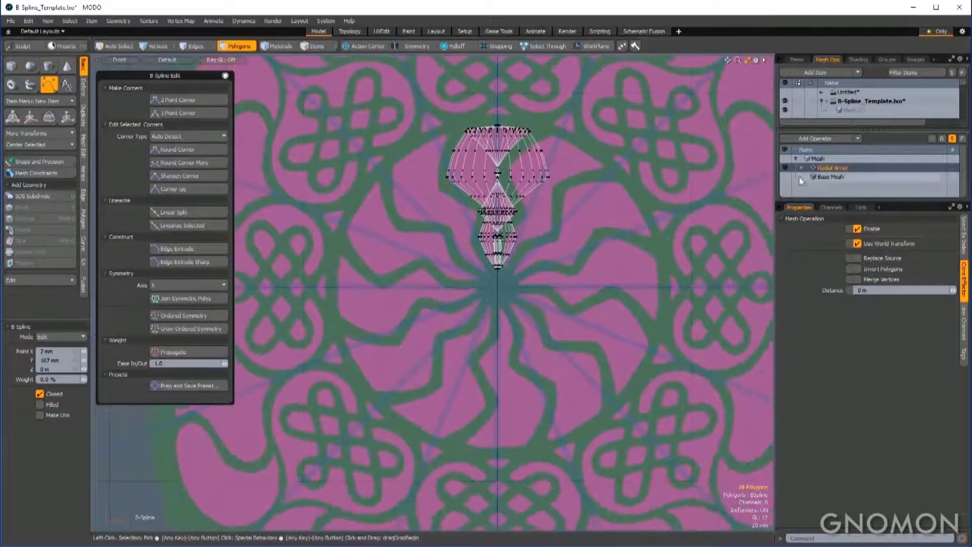
# Step: Set the Radial Array's Helix Generator to the Z axis with a count of 12
pyautogui.click(801, 167)
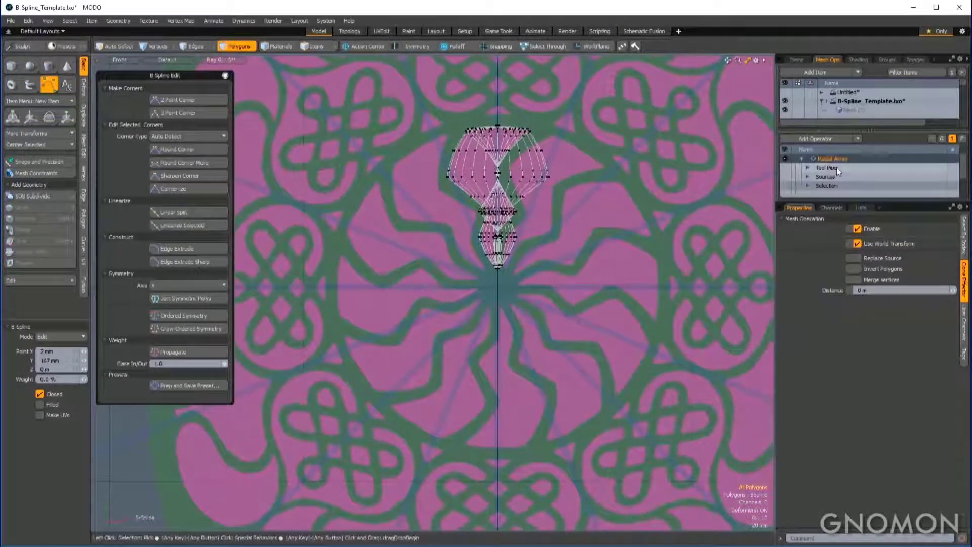
pyautogui.click(809, 168)
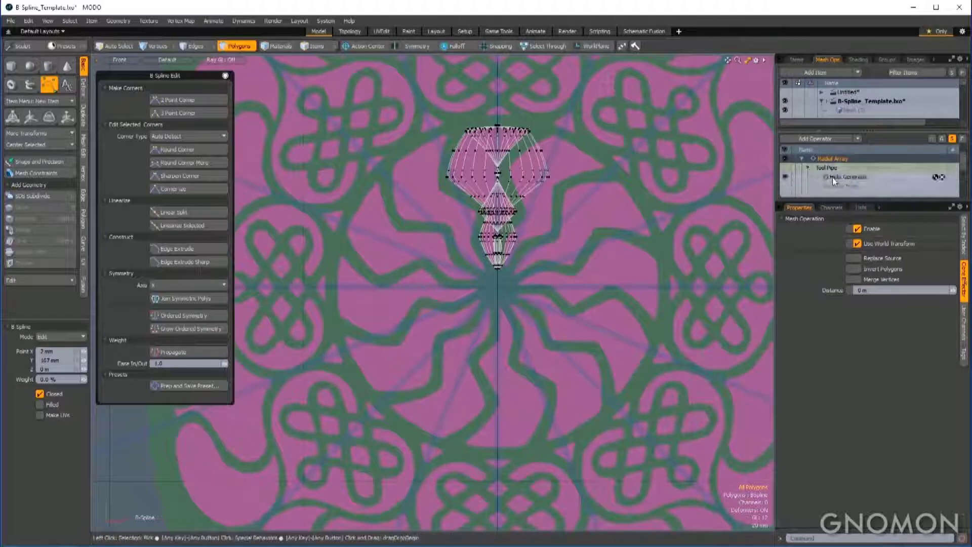
pyautogui.click(832, 177)
pyautogui.click(858, 243)
pyautogui.click(859, 252)
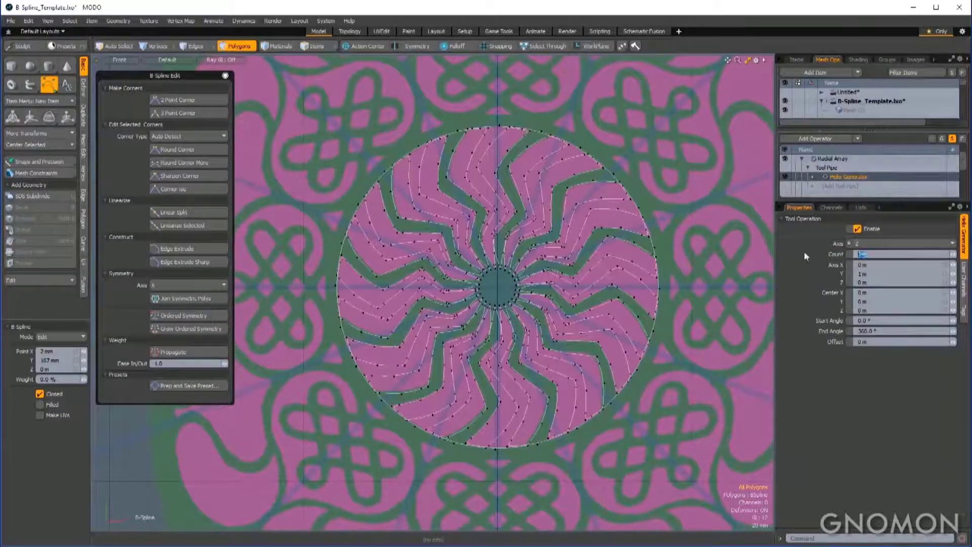
pyautogui.press('Return')
pyautogui.scroll(-2, 632, 237)
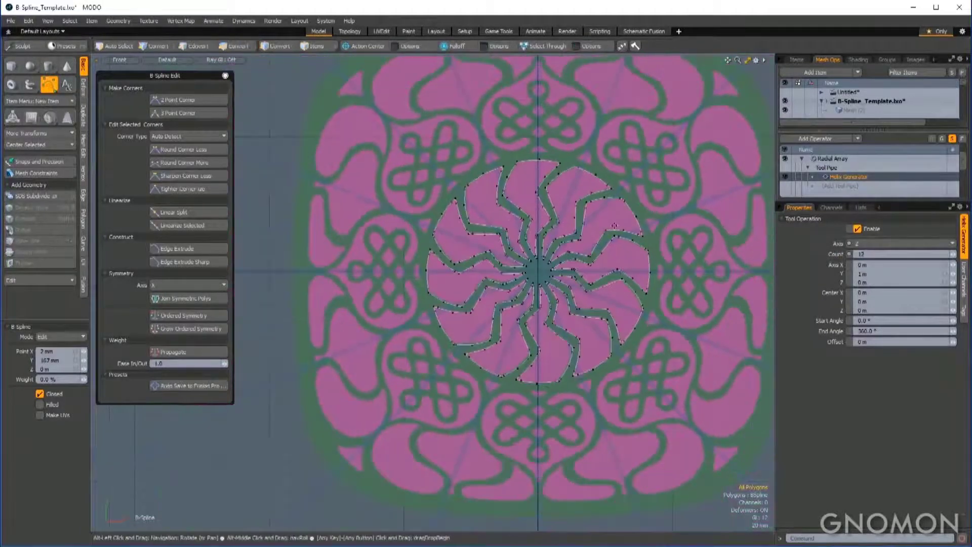
pyautogui.keyDown('alt'); pyautogui.moveTo(631, 237); pyautogui.dragTo(584, 258); pyautogui.keyUp('alt')
# Step: Freeze the Radial Array mesh operation and return to the scene's item list
pyautogui.click(833, 158)
pyautogui.rightClick(833, 159)
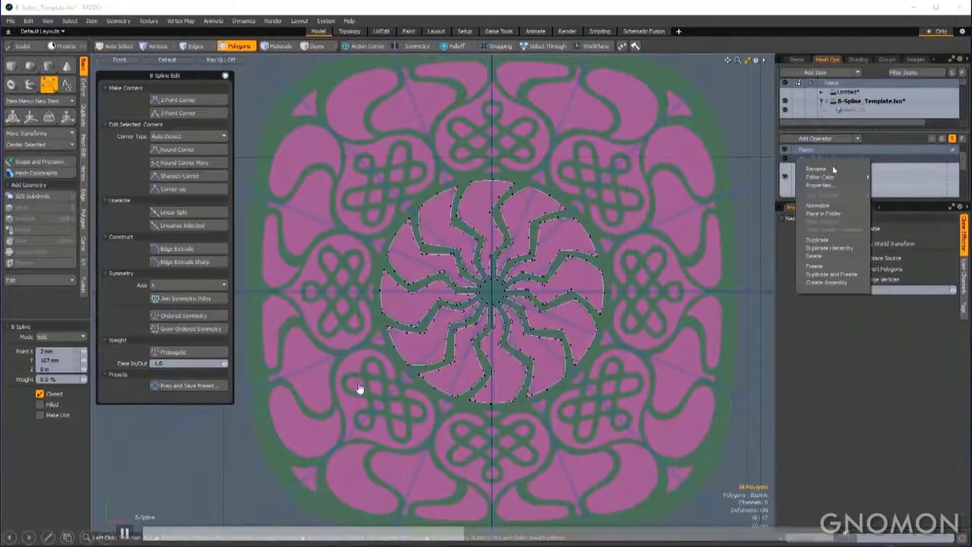
pyautogui.click(823, 263)
pyautogui.click(800, 59)
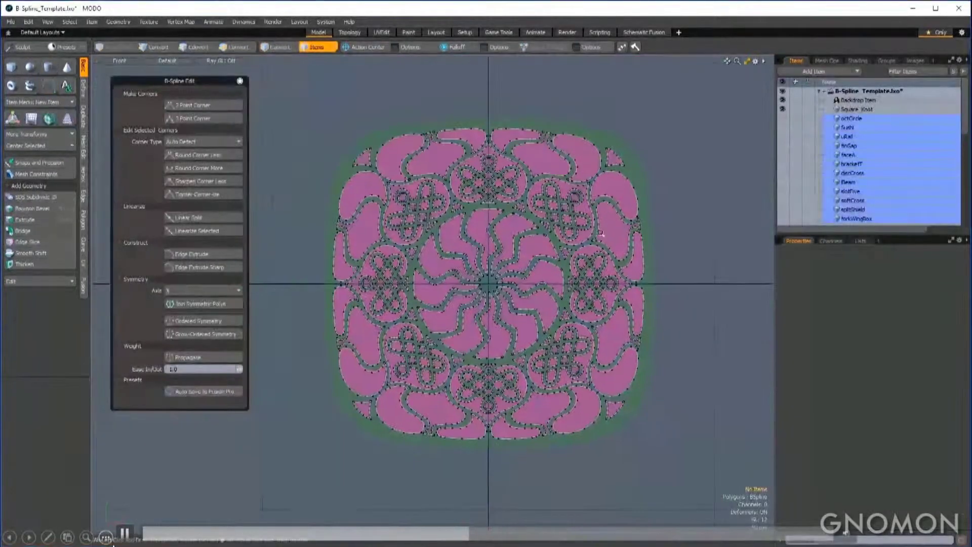
# Step: Hide the Backdrop Item and turn off vertex display in the viewport
pyautogui.click(782, 99)
pyautogui.hotkey('ctrl', '2')
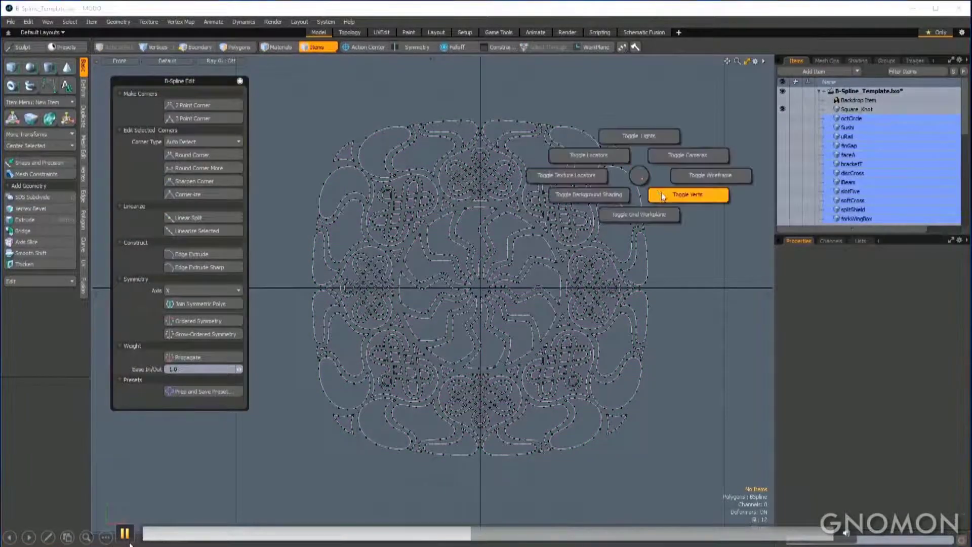
pyautogui.click(683, 196)
pyautogui.press('KP_Decimal')
pyautogui.keyDown('alt'); pyautogui.moveTo(661, 195); pyautogui.dragTo(688, 207); pyautogui.keyUp('alt')
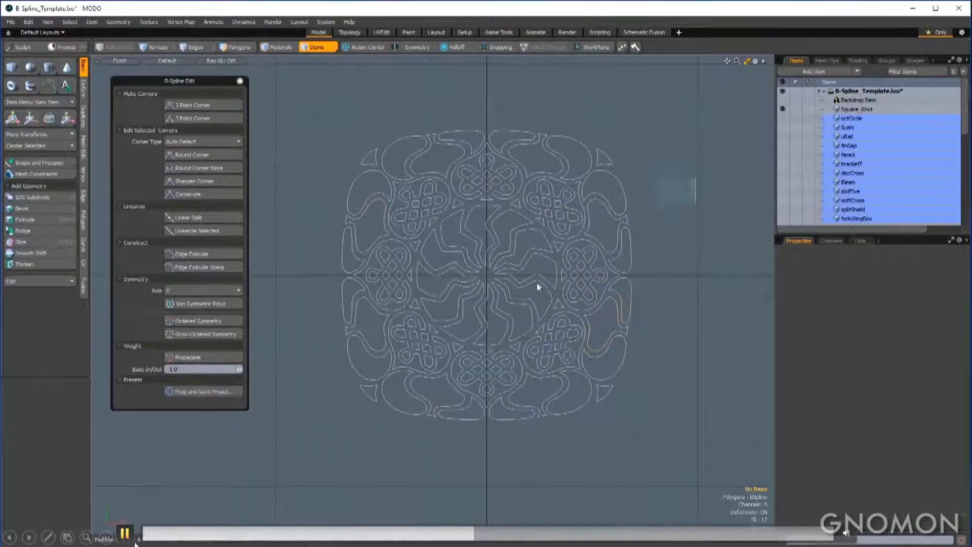
# Step: Save the Square_Knot mesh as the preset Square_Knot_001 and close its thumbnail render
pyautogui.rightClick(820, 109)
pyautogui.moveTo(825, 164)
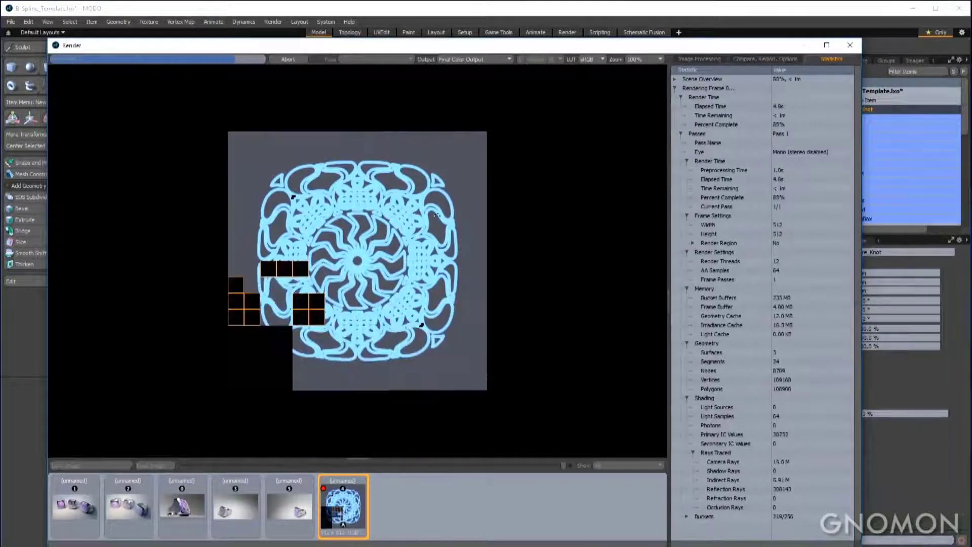
pyautogui.click(850, 46)
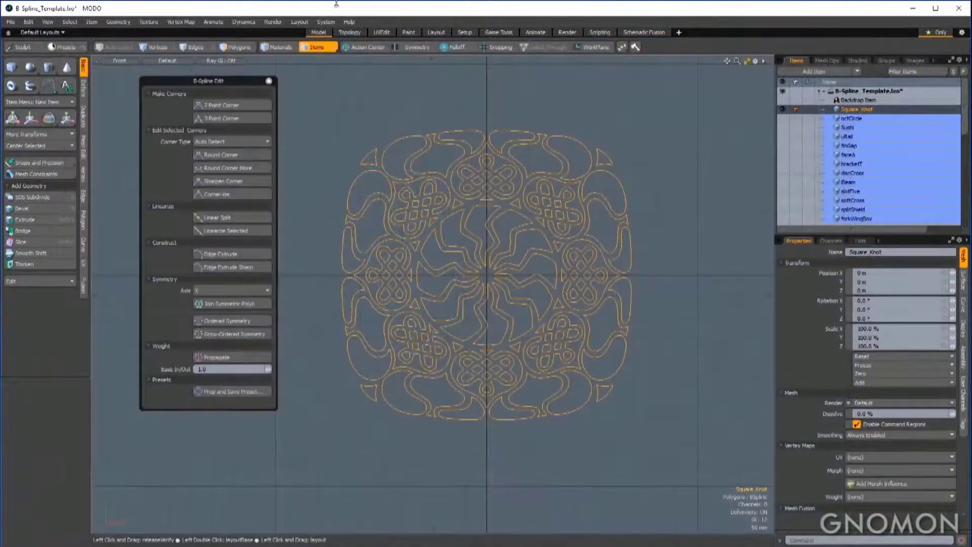
# Step: Open the user content folder and browse to Assets > Meshes > Ed_Meshes > Ed_Emblems > Ed_Emblem_Curves
pyautogui.click(325, 21)
pyautogui.click(348, 90)
pyautogui.click(314, 190)
pyautogui.doubleClick(314, 190)
pyautogui.doubleClick(315, 263)
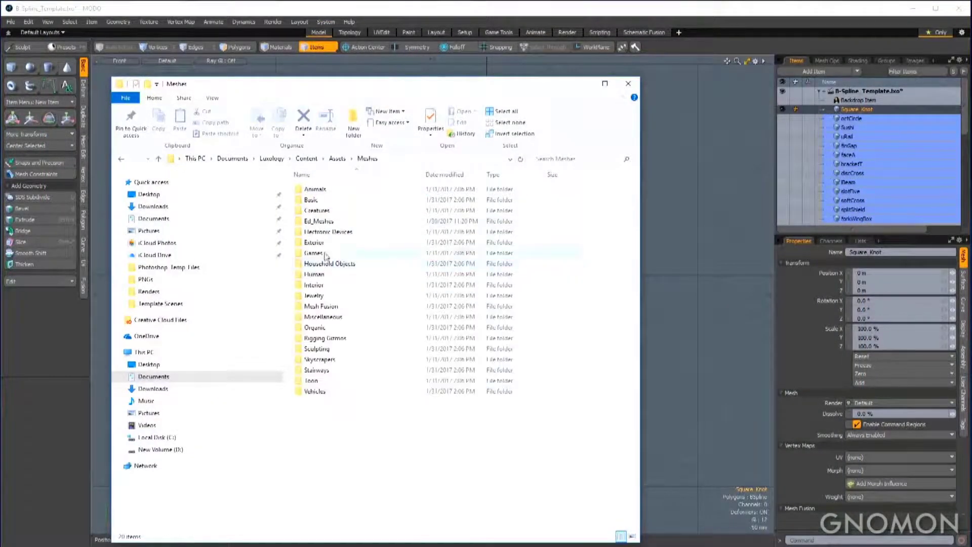
pyautogui.doubleClick(324, 222)
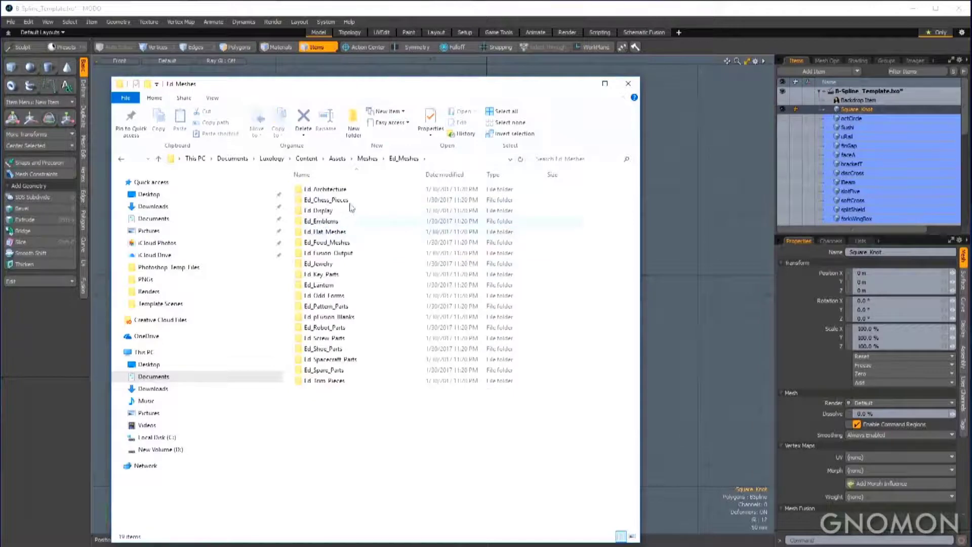
pyautogui.doubleClick(330, 223)
pyautogui.doubleClick(337, 190)
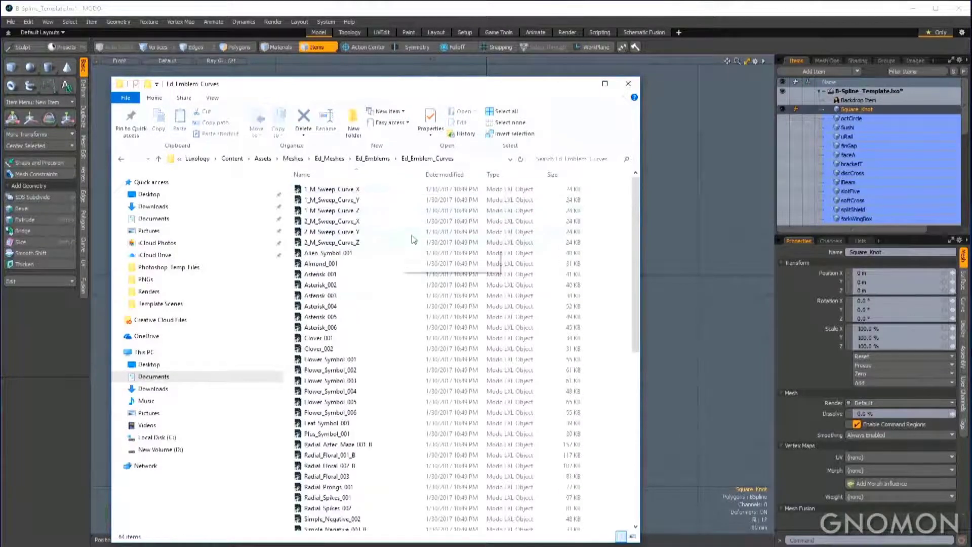
# Step: Place the Documents folder beside the Ed_Emblem_Curves folder and select the Square_Knot_001 preset file in it
pyautogui.click(223, 518)
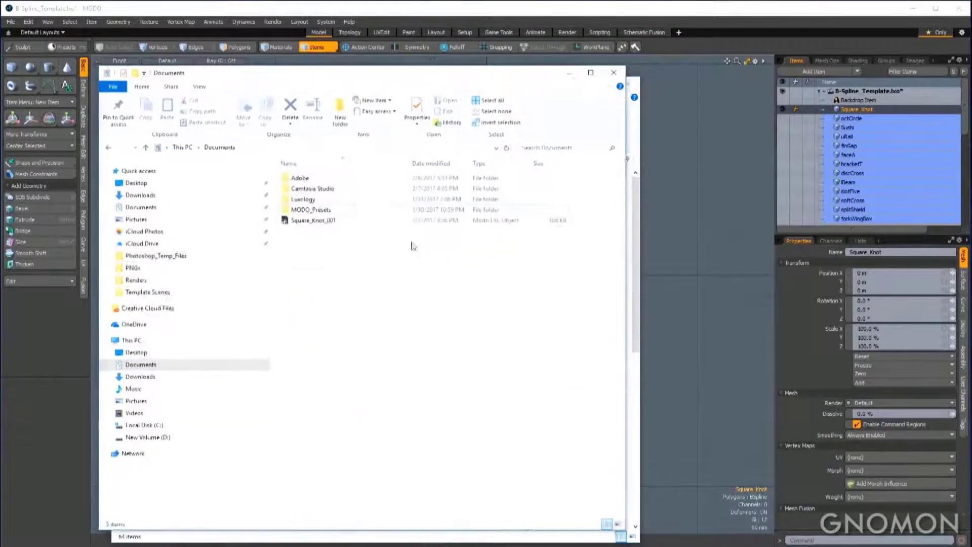
pyautogui.moveTo(340, 84); pyautogui.dragTo(732, 66)
pyautogui.click(705, 207)
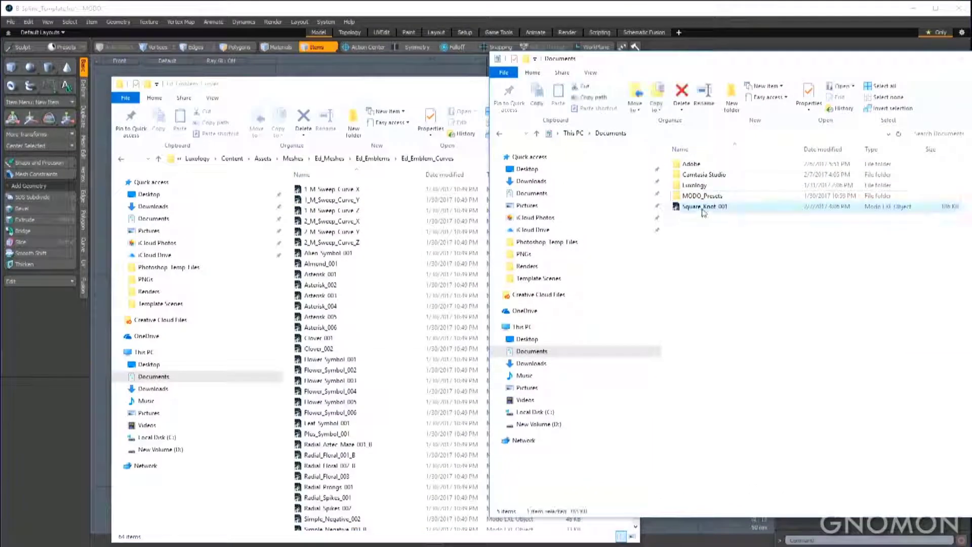
pyautogui.moveTo(705, 207); pyautogui.dragTo(710, 277)
pyautogui.moveTo(754, 64); pyautogui.dragTo(372, 87)
pyautogui.click(668, 86)
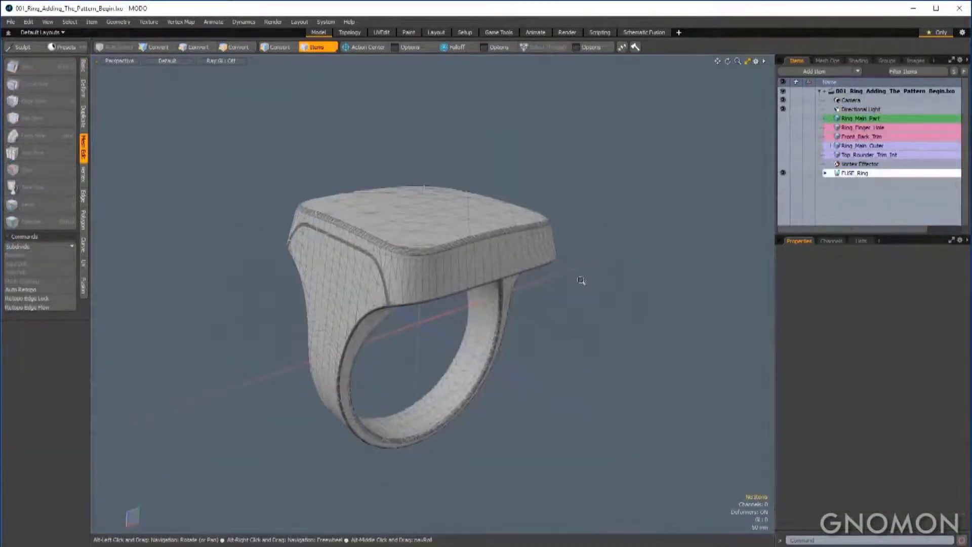
pyautogui.moveTo(253, 366)
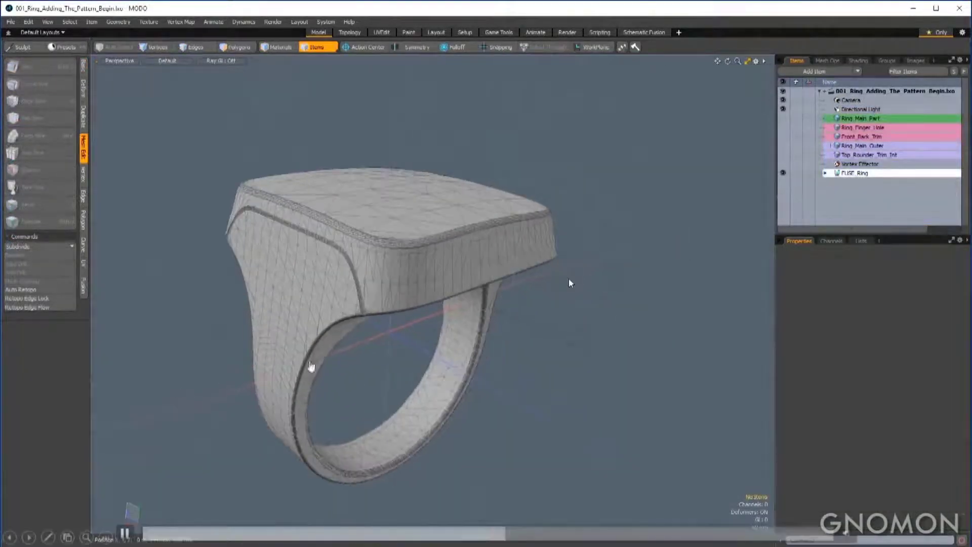
pyautogui.click(124, 534)
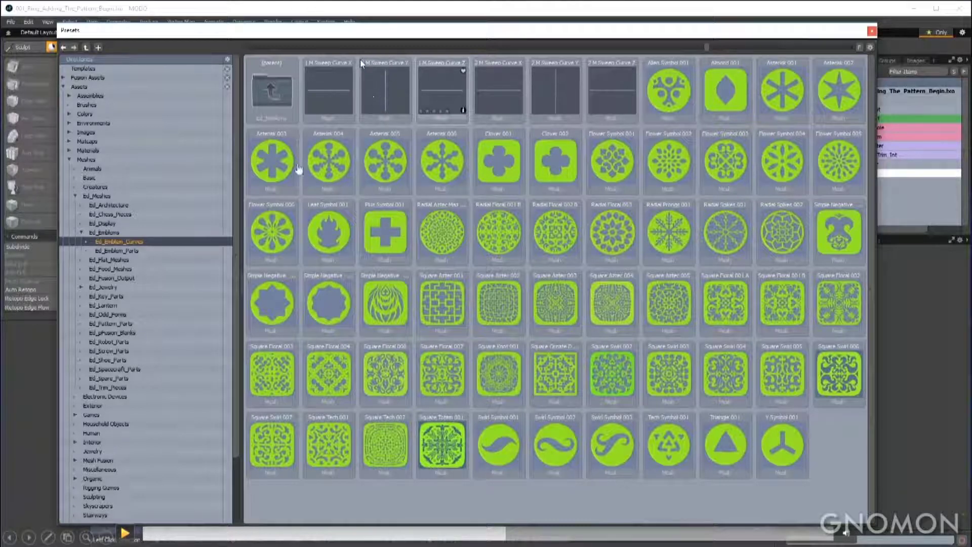
pyautogui.click(125, 533)
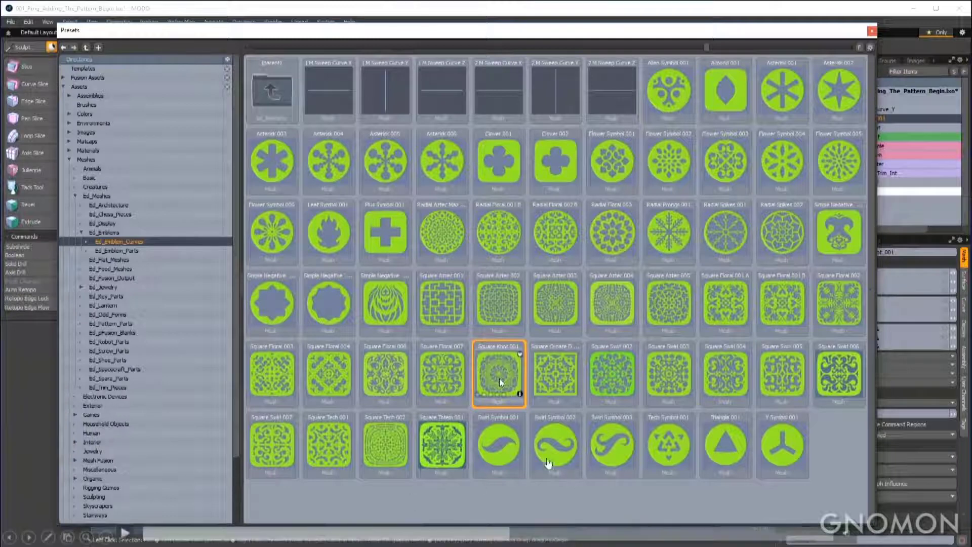
pyautogui.click(124, 532)
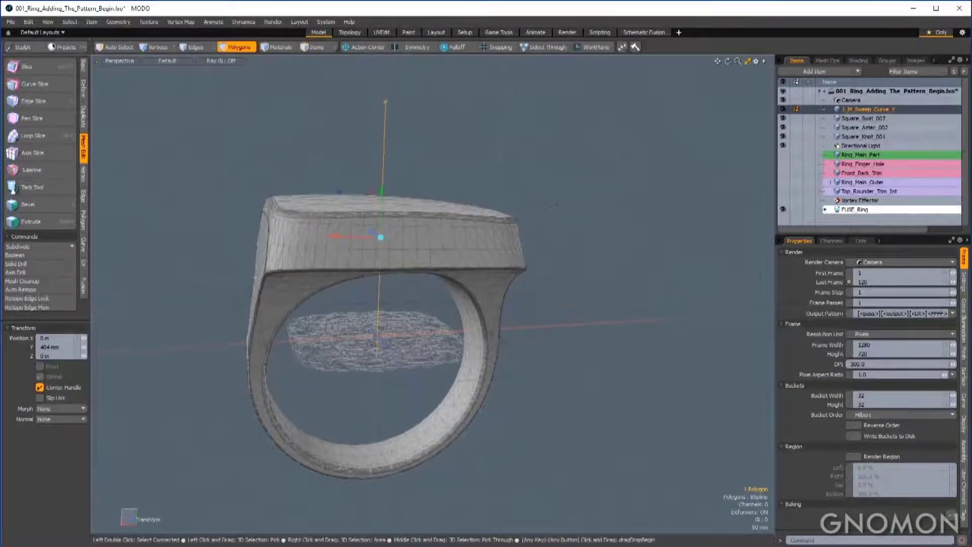
# Step: Select the Square_Swirl_007, Square_Aztec_002 and Square_Knot_001 meshes and raise all their curves vertically to sit above the ring's top
pyautogui.click(860, 118)
pyautogui.keyDown('shift'); pyautogui.click(860, 136); pyautogui.keyUp('shift')
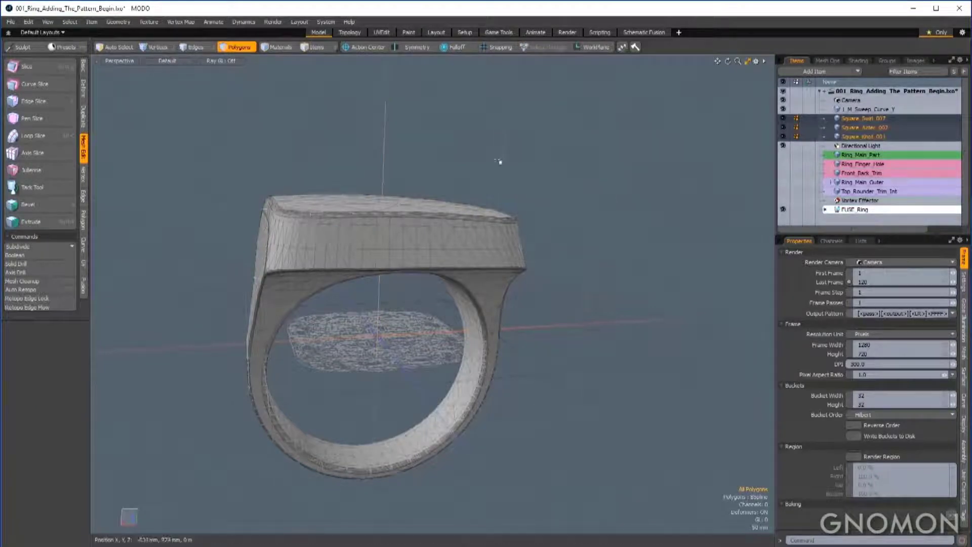
pyautogui.moveTo(202, 199); pyautogui.dragTo(589, 444, button='right')
pyautogui.press('w')
pyautogui.keyDown('alt'); pyautogui.keyDown('shift'); pyautogui.moveTo(409, 299); pyautogui.dragTo(388, 94); pyautogui.keyUp('shift'); pyautogui.keyUp('alt')
pyautogui.press('x')
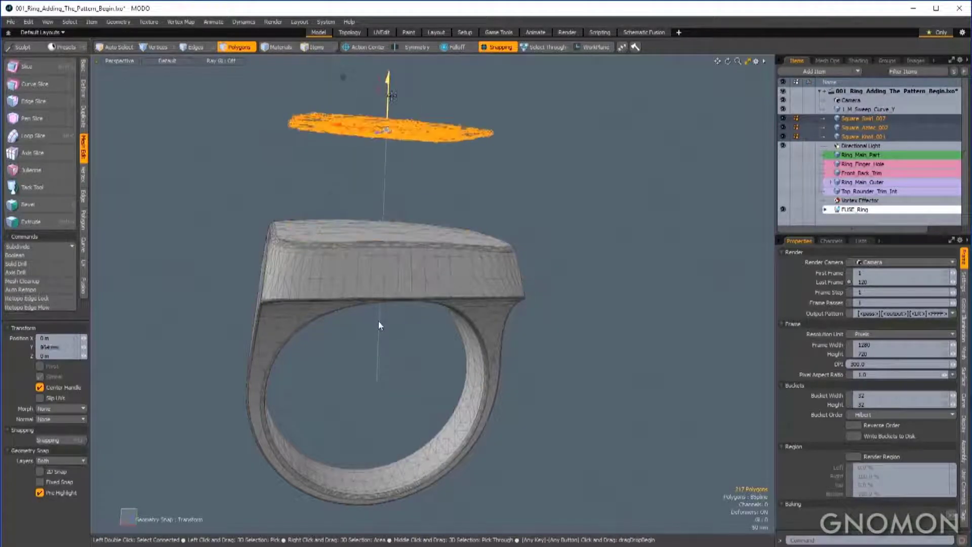
pyautogui.press('q')
pyautogui.press('x')
pyautogui.press('Escape')
pyautogui.moveTo(530, 211)
pyautogui.keyDown('alt'); pyautogui.mouseDown()
pyautogui.moveTo(527, 253)
pyautogui.moveTo(517, 203)
pyautogui.mouseUp(); pyautogui.keyUp('alt')
# Step: Group the three pattern meshes and name the group GRP_Top_Patterns
pyautogui.hotkey('ctrl', 'g')
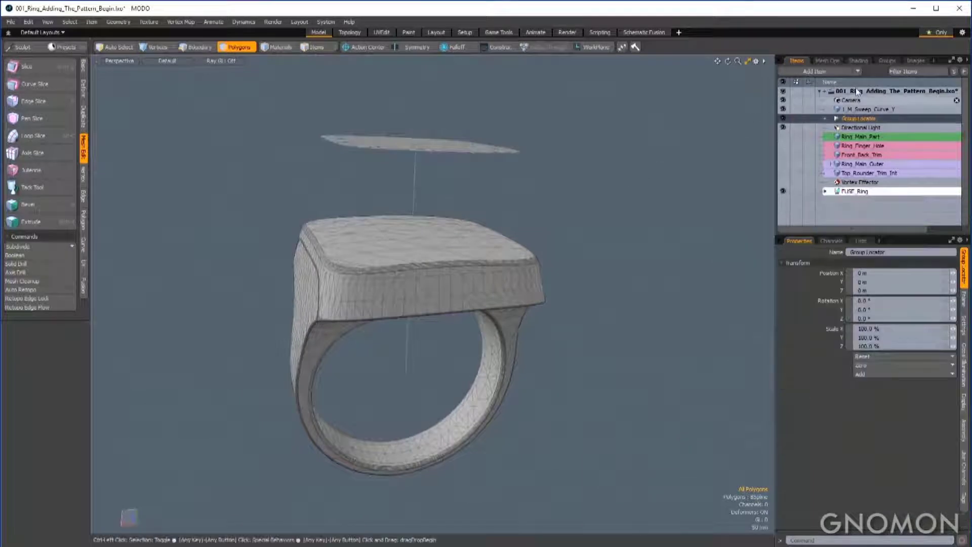
pyautogui.doubleClick(858, 120)
pyautogui.write('GRP_Top_')
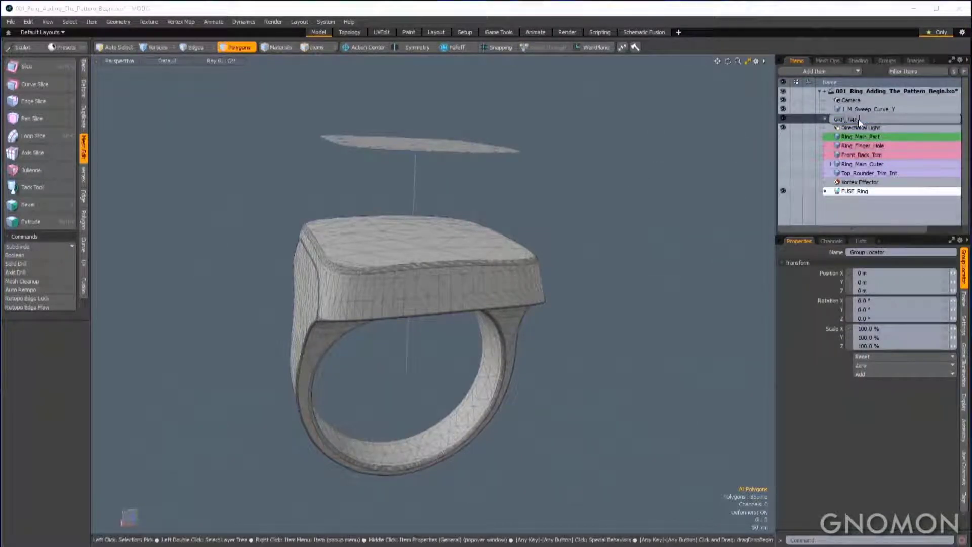
pyautogui.write('Patterns')
pyautogui.press('Return')
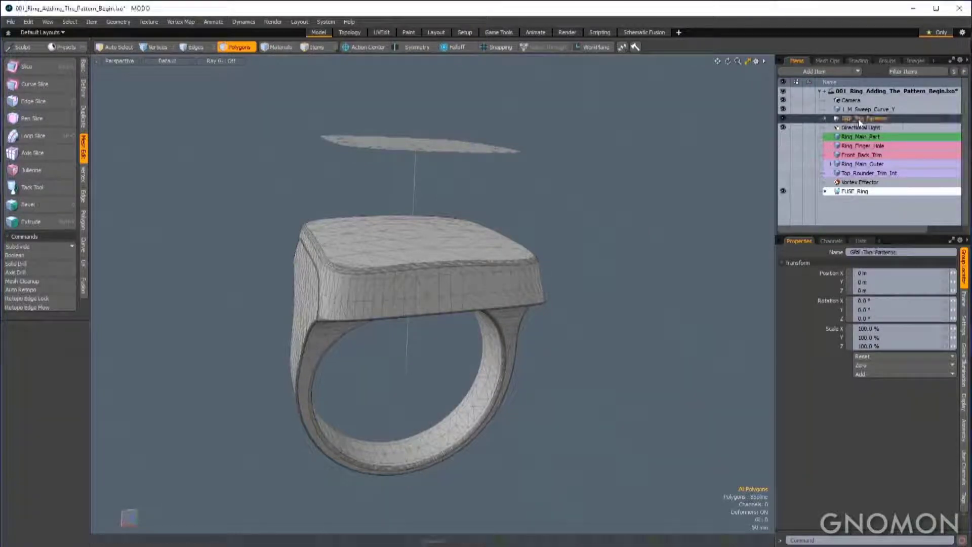
# Step: Add a new empty mesh item next to Ring_Main_Outer and name it MRG_Top_Pattern
pyautogui.click(876, 164)
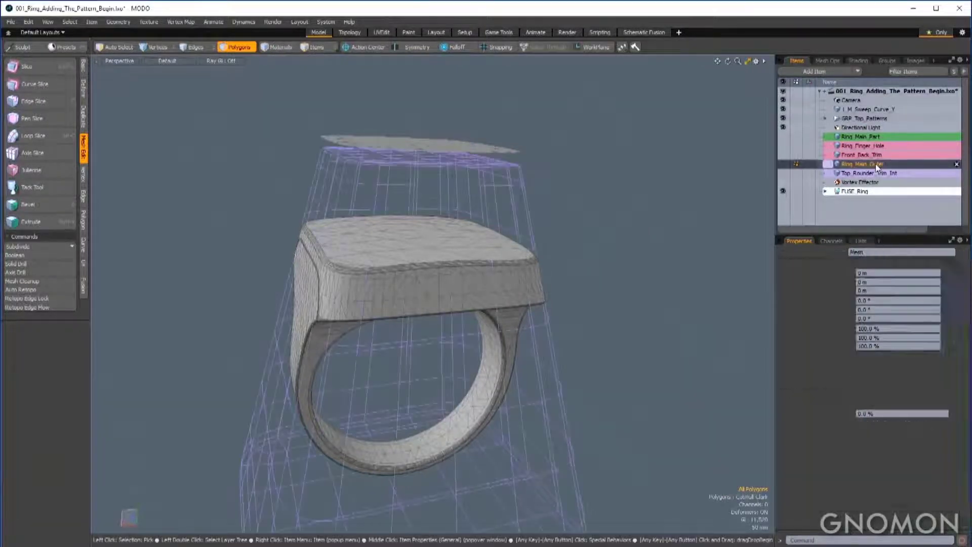
pyautogui.press('n')
pyautogui.doubleClick(868, 162)
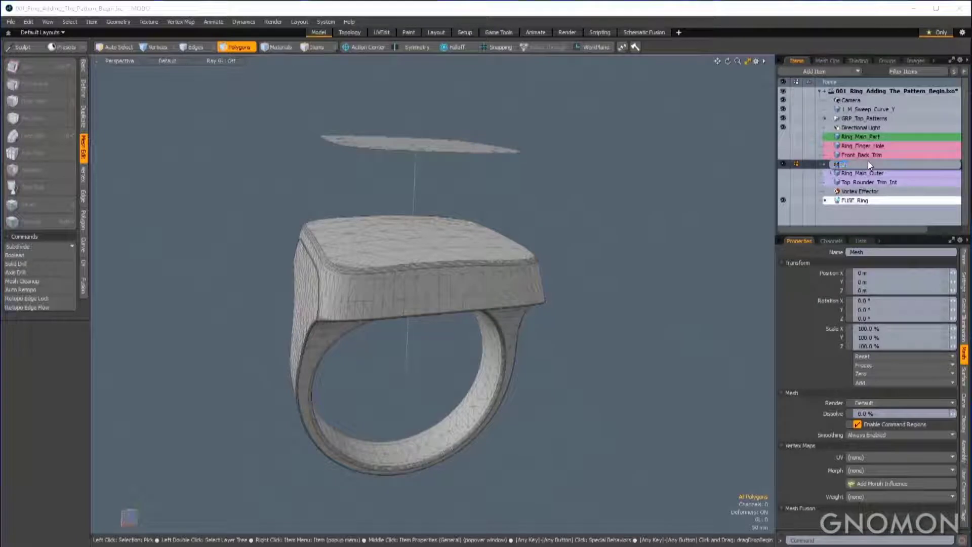
pyautogui.write('MRG_Top_Pattern')
pyautogui.press('Return')
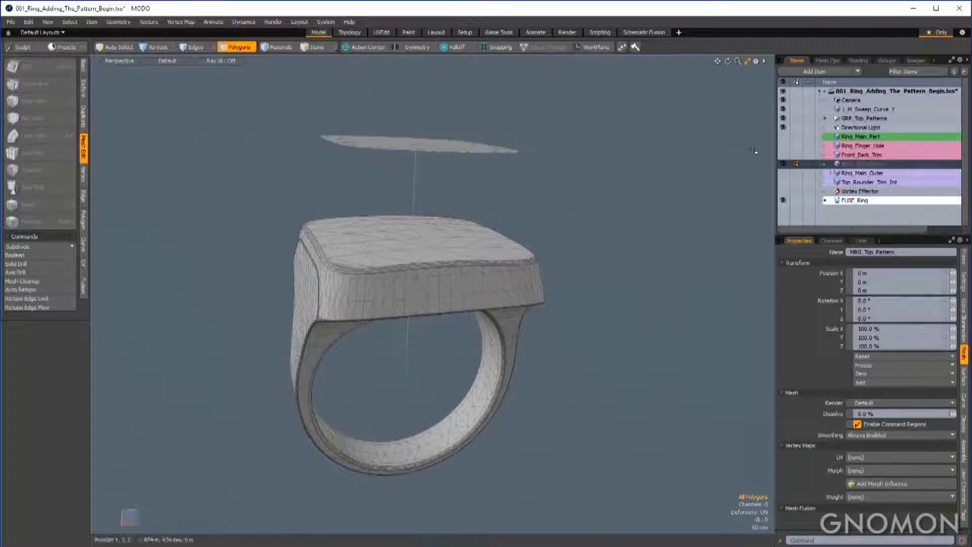
# Step: Hide the GRP_Top_Patterns group and add a Merge Meshes operation to MRG_Top_Pattern
pyautogui.click(844, 162)
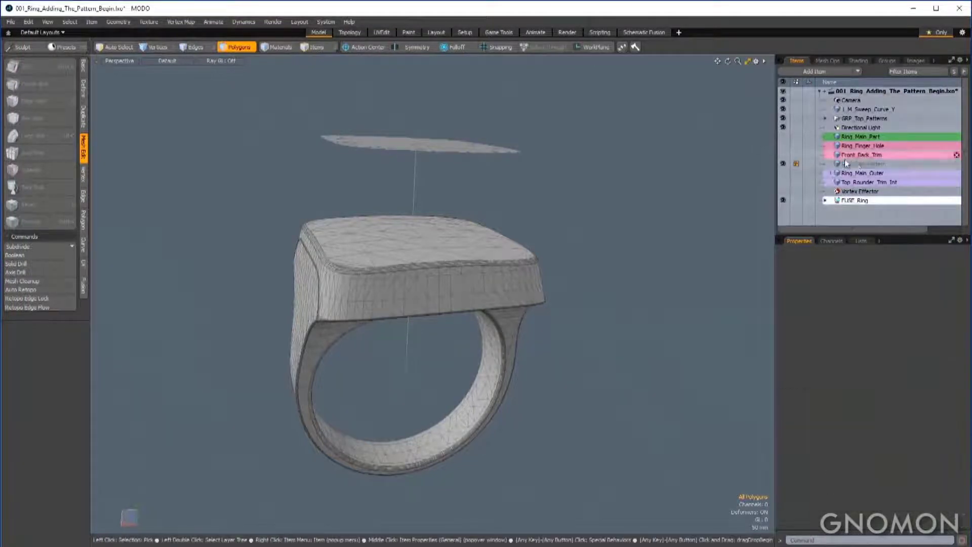
pyautogui.click(782, 110)
pyautogui.click(827, 61)
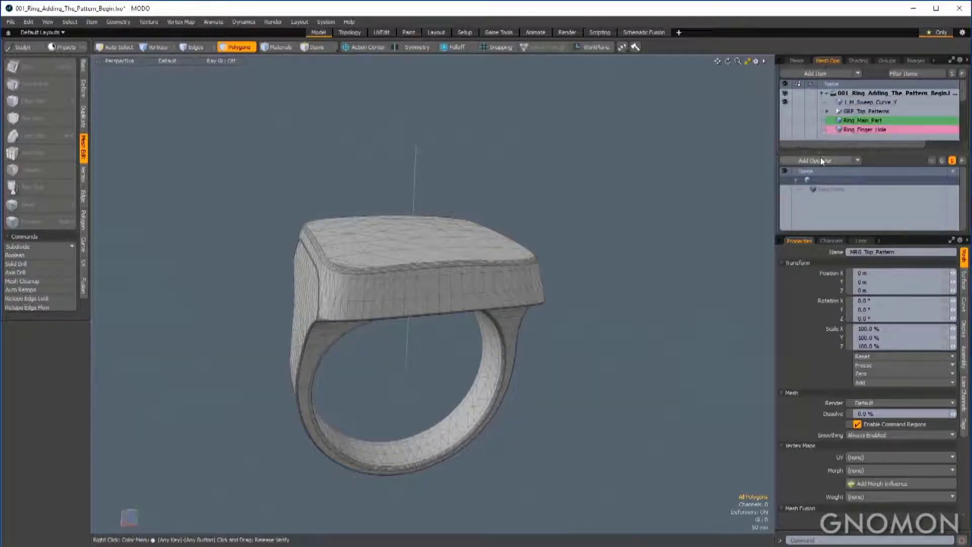
pyautogui.click(820, 157)
pyautogui.write('merge me')
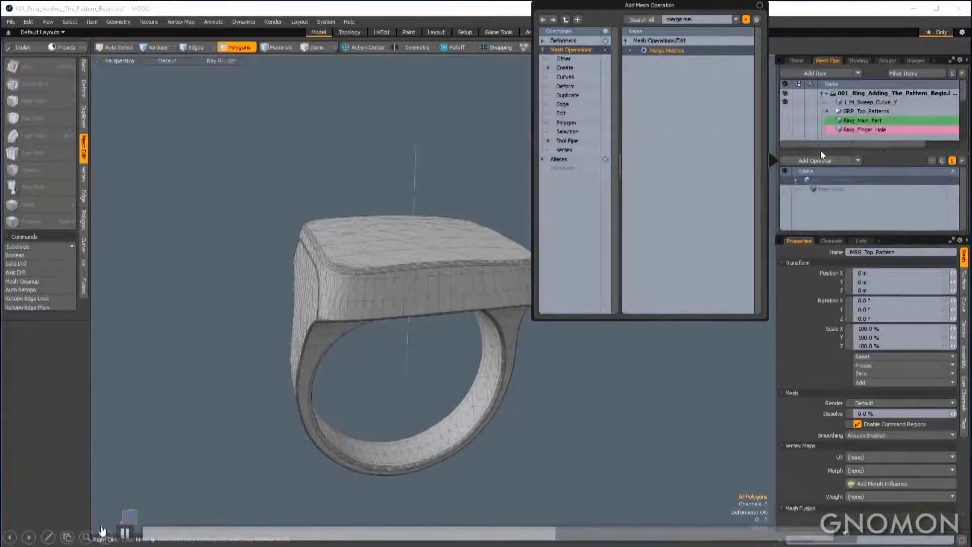
pyautogui.press('Return')
# Step: Add Square_Knot_001 as the source of the Merge Meshes operation
pyautogui.click(801, 189)
pyautogui.click(836, 209)
pyautogui.write('squ')
pyautogui.doubleClick(713, 105)
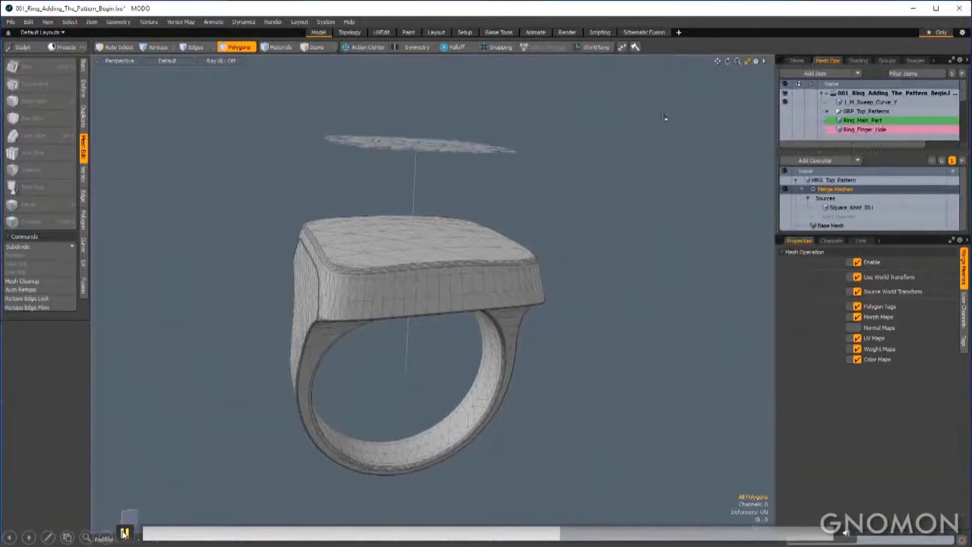
pyautogui.keyDown('alt'); pyautogui.moveTo(644, 219); pyautogui.dragTo(633, 238); pyautogui.keyUp('alt')
pyautogui.click(819, 196)
pyautogui.click(801, 189)
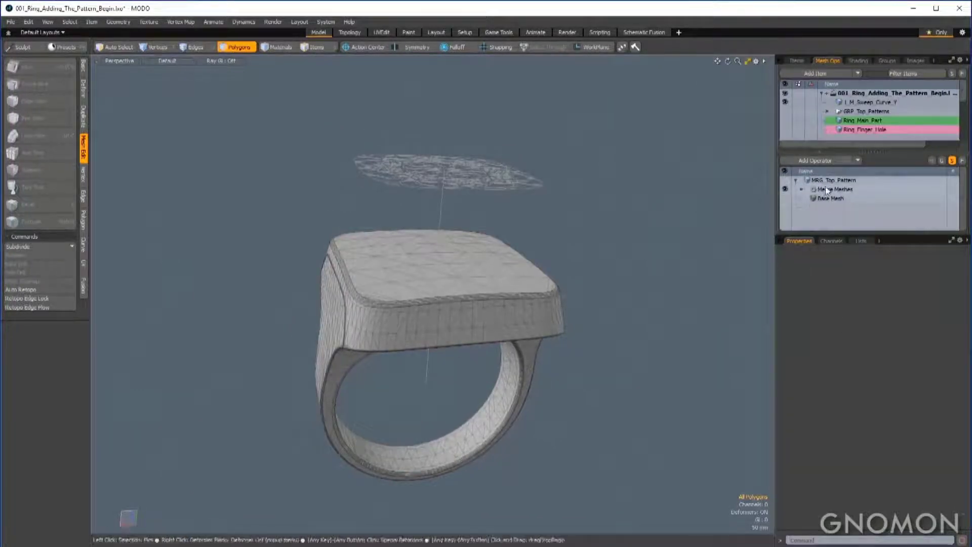
# Step: Add a Curve Extrude above Merge Meshes along the 1_M_Sweep_Curve_Y path, with Cap Start and Cap End off and Curve Cage on
pyautogui.click(825, 189)
pyautogui.click(817, 160)
pyautogui.write('curve')
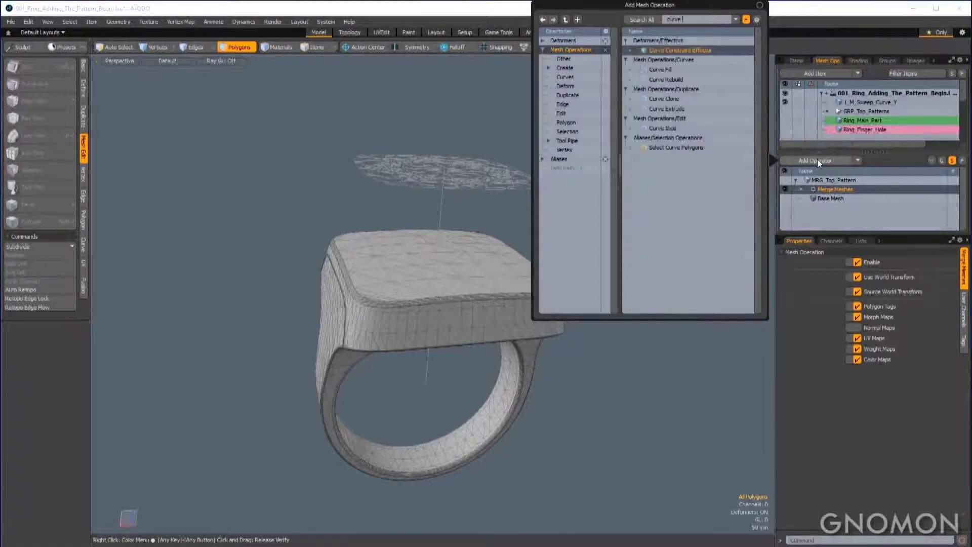
pyautogui.doubleClick(666, 108)
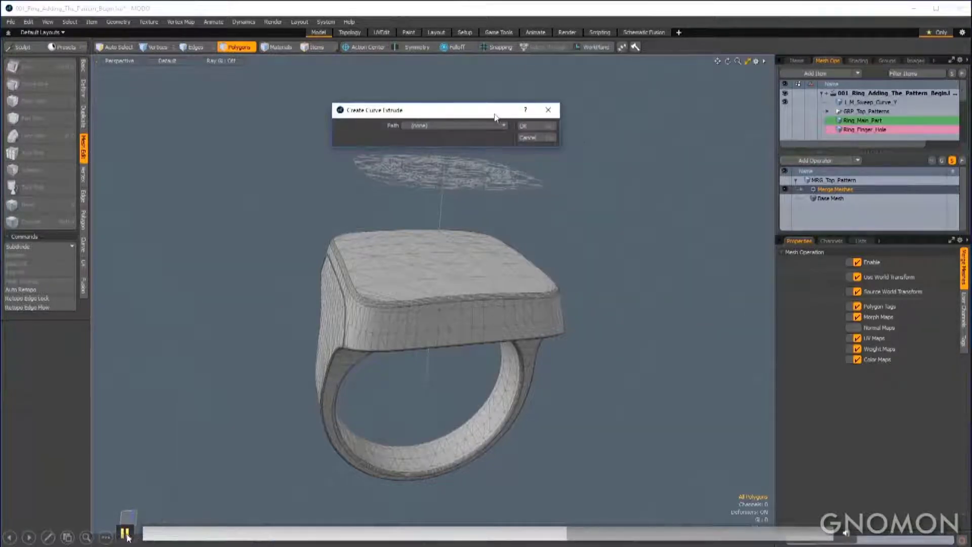
pyautogui.moveTo(496, 117); pyautogui.dragTo(554, 112)
pyautogui.click(548, 112)
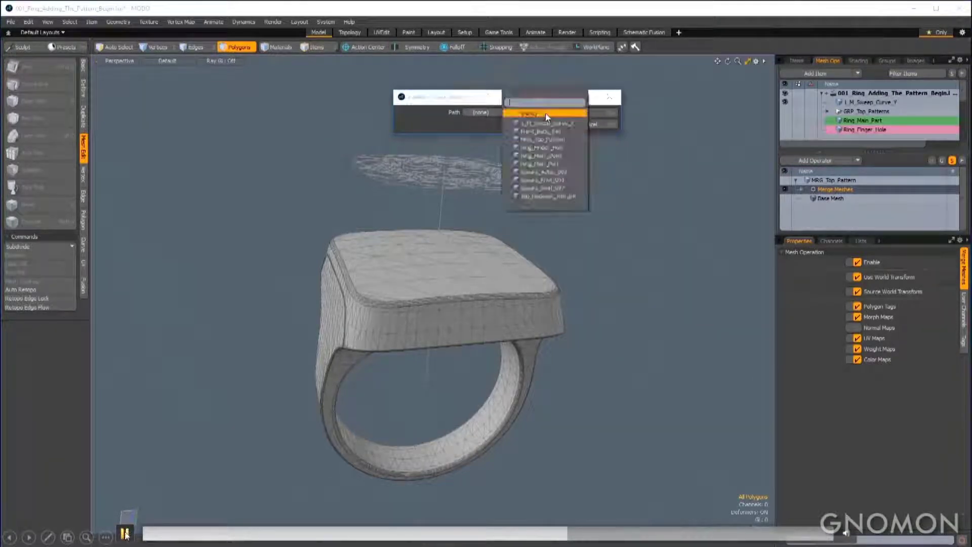
pyautogui.click(543, 122)
pyautogui.click(599, 113)
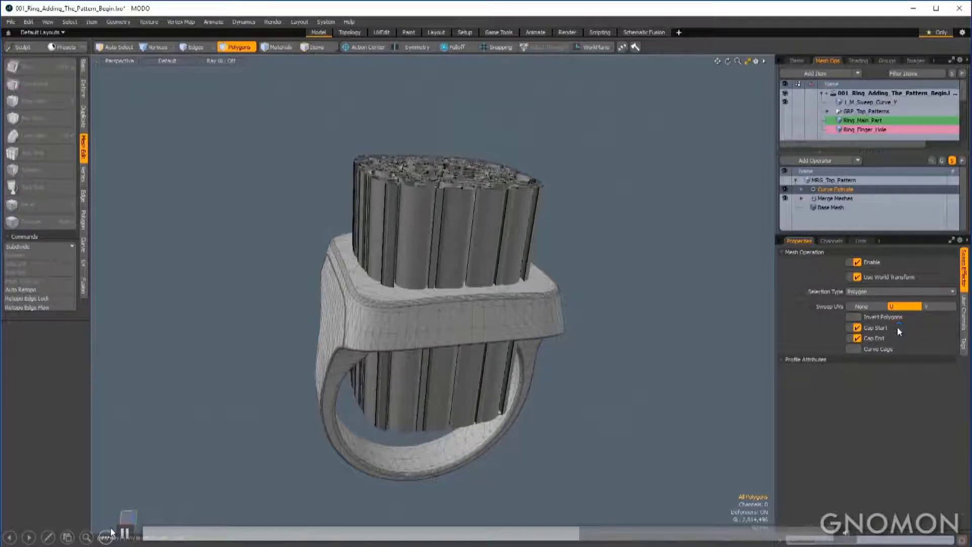
pyautogui.click(861, 327)
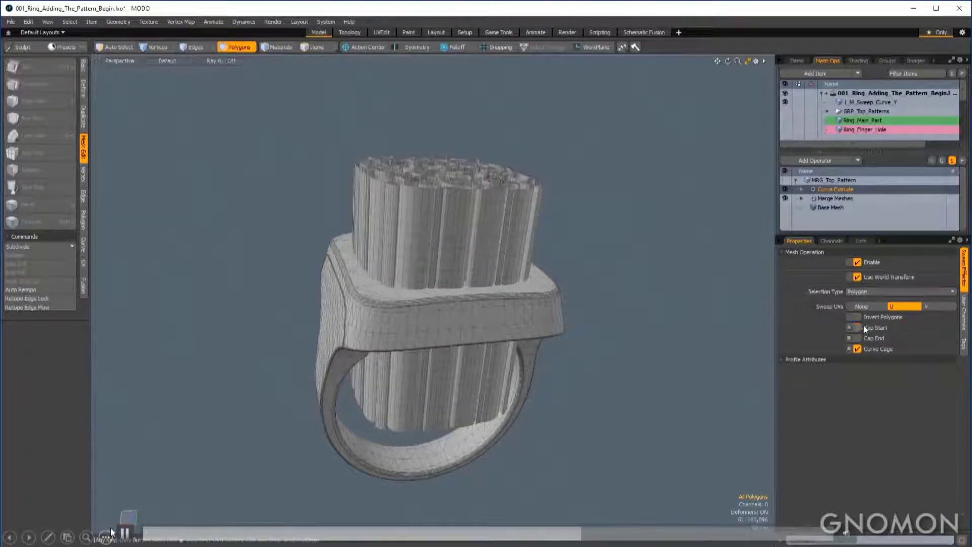
pyautogui.click(888, 295)
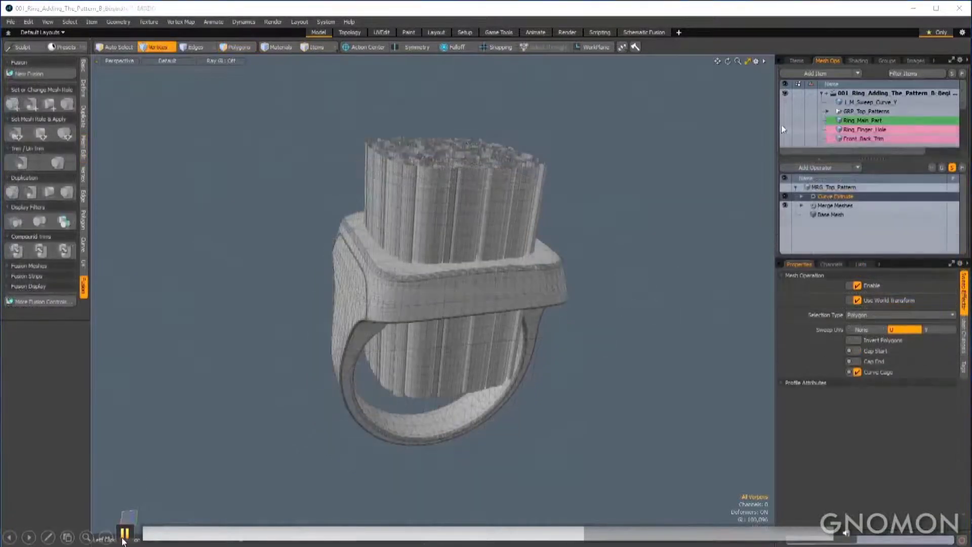
# Step: Display Ring_Main_Part to compare it with the extruded pattern, and toggle the visibility of MRG_Top_Pattern
pyautogui.click(785, 120)
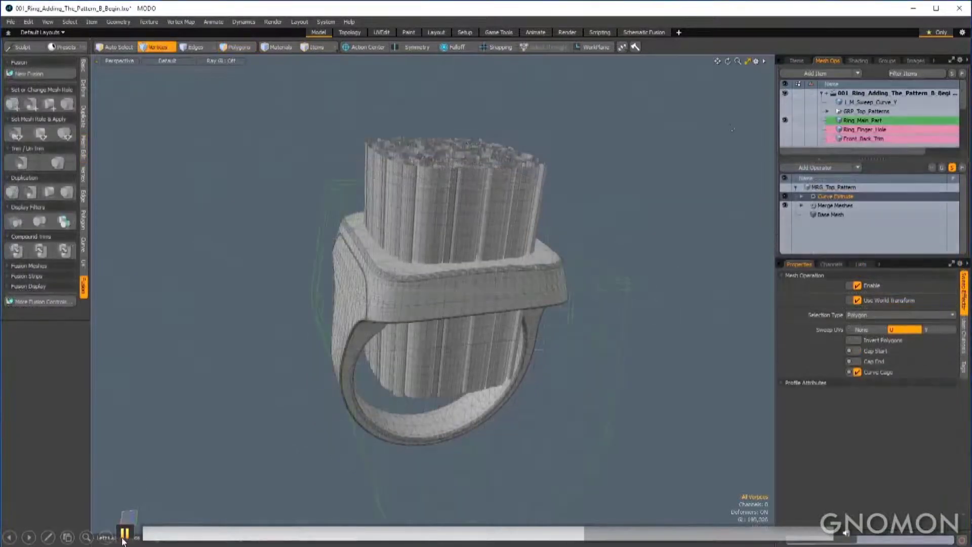
pyautogui.press('5')
pyautogui.click(493, 186)
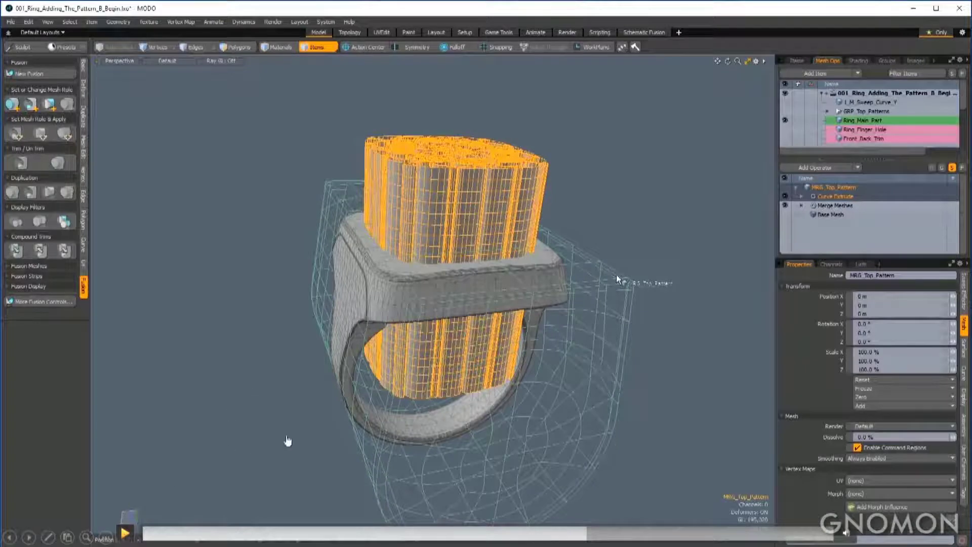
pyautogui.moveTo(615, 274); pyautogui.dragTo(592, 329)
pyautogui.click(642, 154)
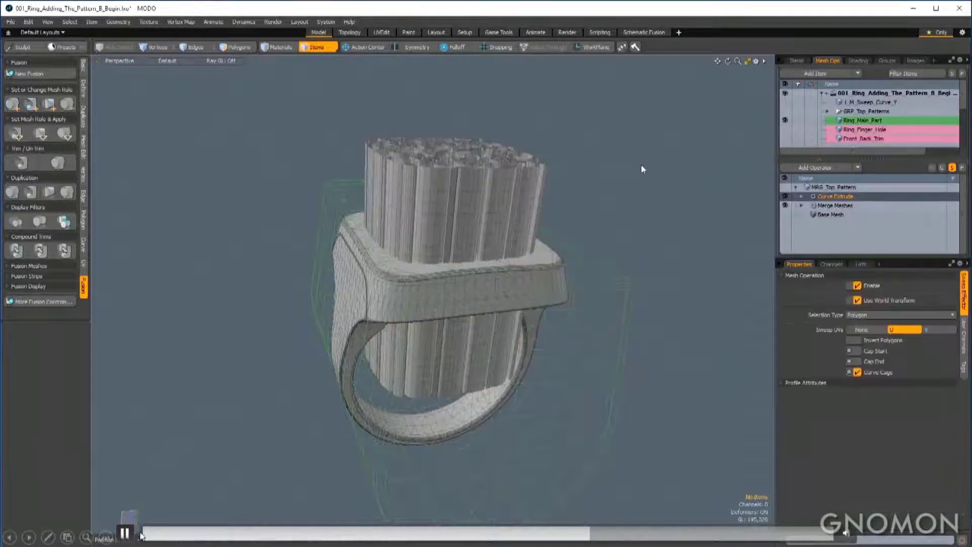
pyautogui.scroll(-2, 800, 118)
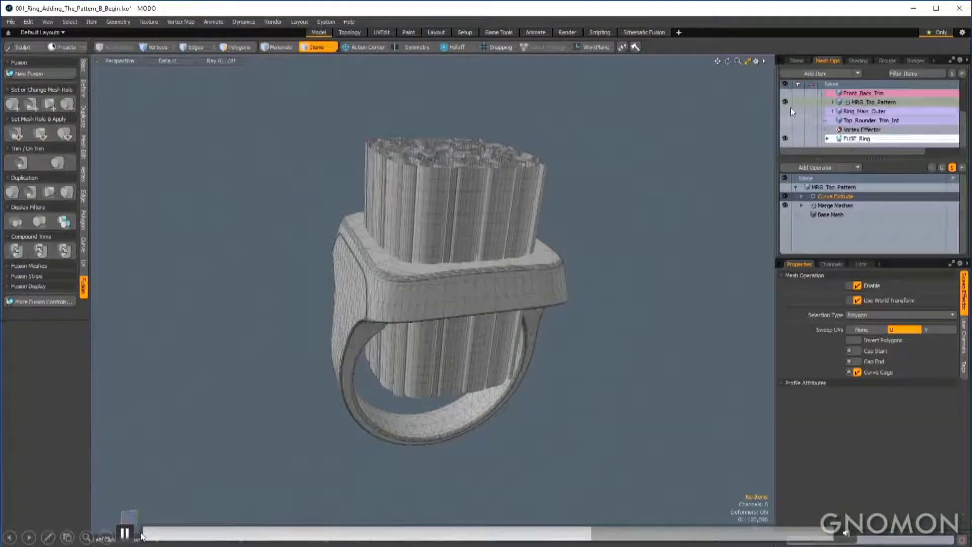
pyautogui.click(785, 103)
pyautogui.keyDown('alt'); pyautogui.moveTo(767, 120); pyautogui.dragTo(405, 46); pyautogui.keyUp('alt')
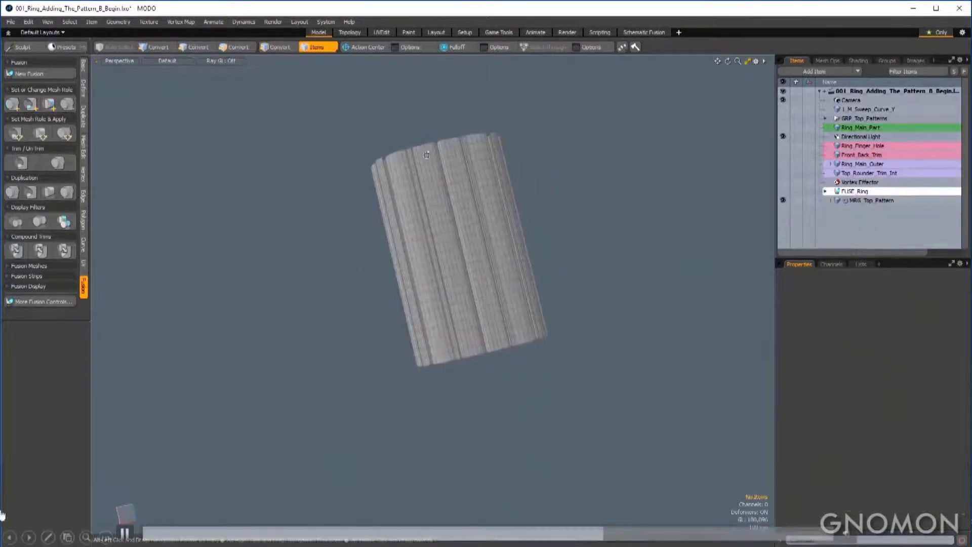
pyautogui.click(126, 534)
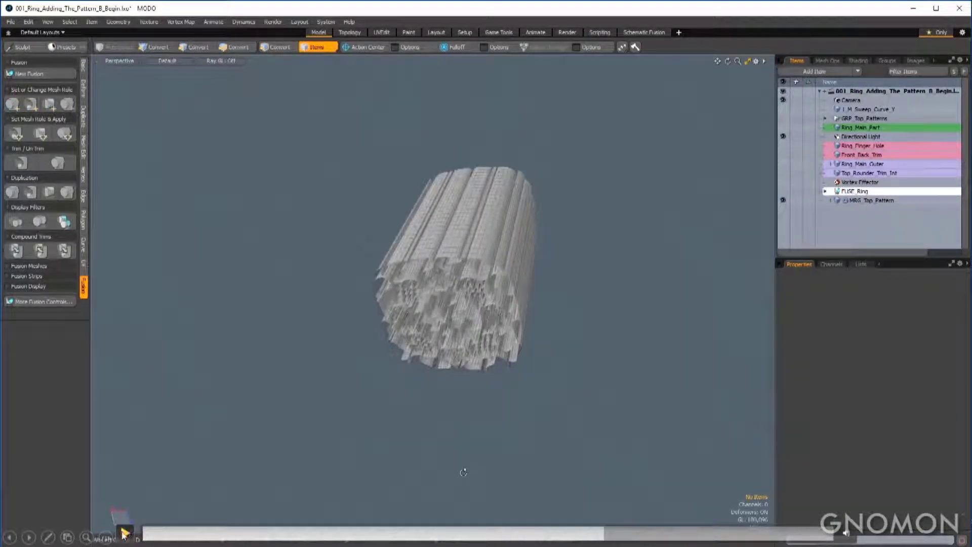
pyautogui.click(124, 533)
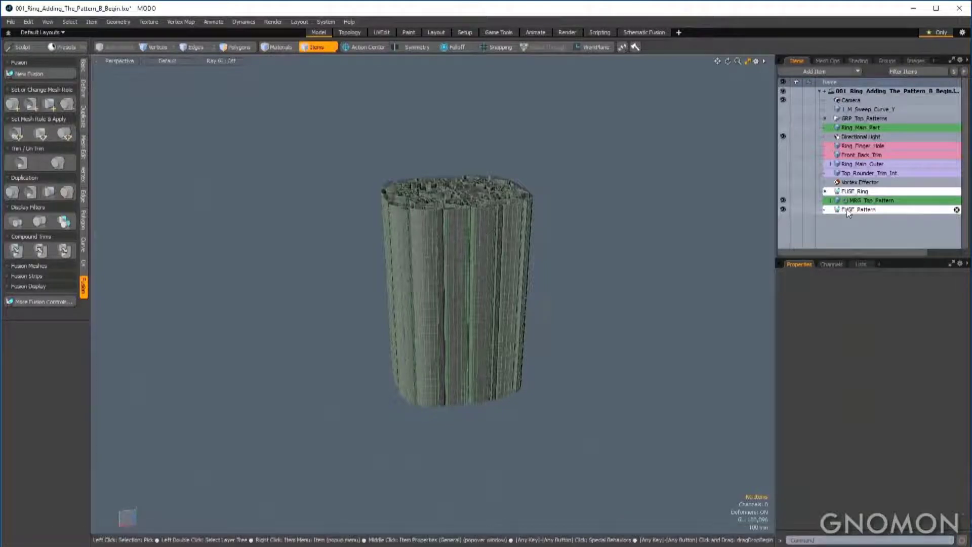
pyautogui.click(128, 536)
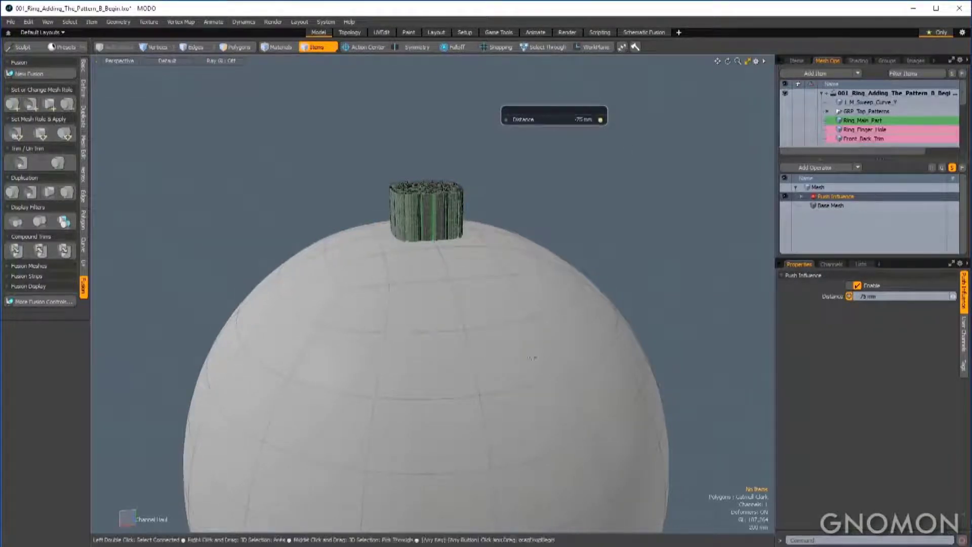
# Step: Apply the large sphere mesh to the MRG_Top_Pattern fusion as a subtractive trim
pyautogui.click(532, 275)
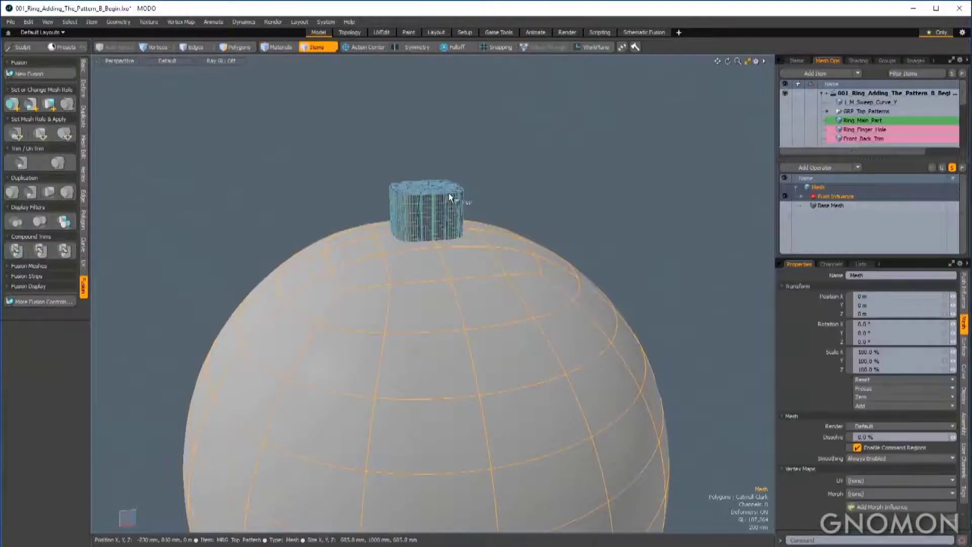
pyautogui.rightClick(448, 193)
pyautogui.click(414, 248)
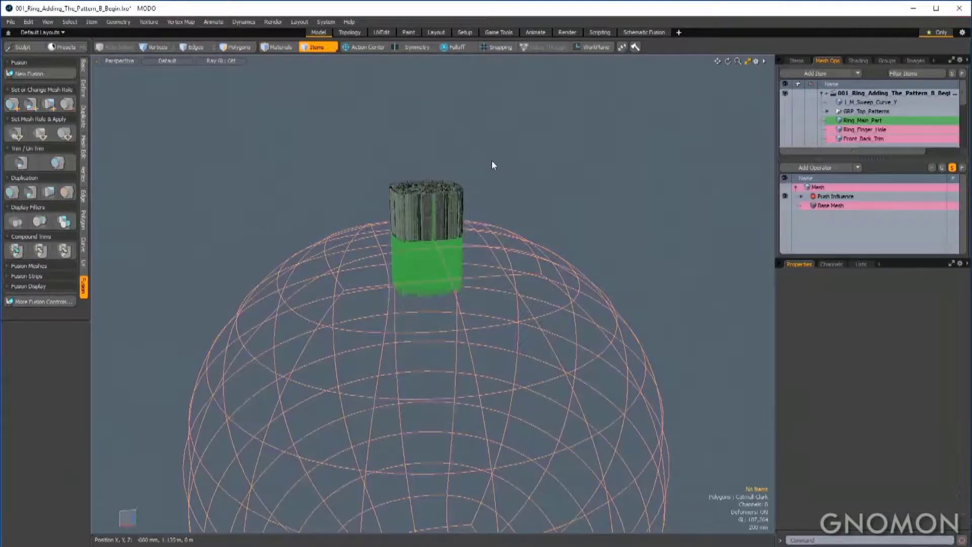
# Step: Toggle off the fusion's source meshes and inspect the trimmed underside of the knot pattern up close
pyautogui.keyDown('alt'); pyautogui.moveTo(463, 176); pyautogui.dragTo(495, 262); pyautogui.keyUp('alt')
pyautogui.hotkey('alt', 'f')
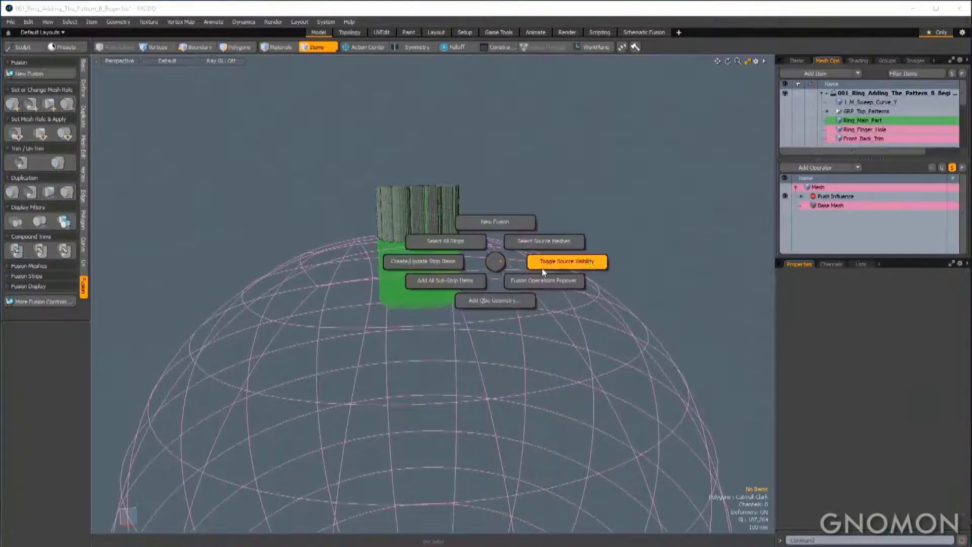
pyautogui.click(567, 261)
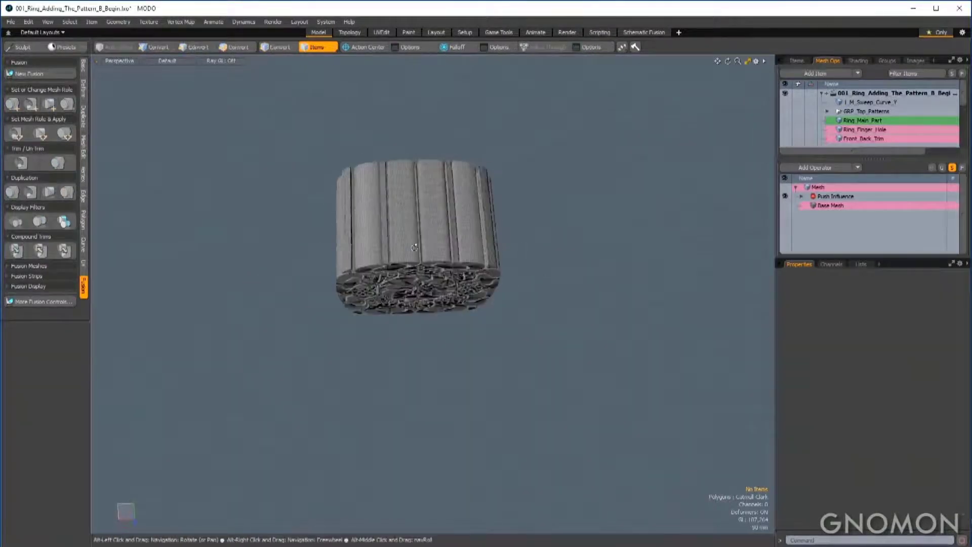
pyautogui.scroll(4, 407, 296)
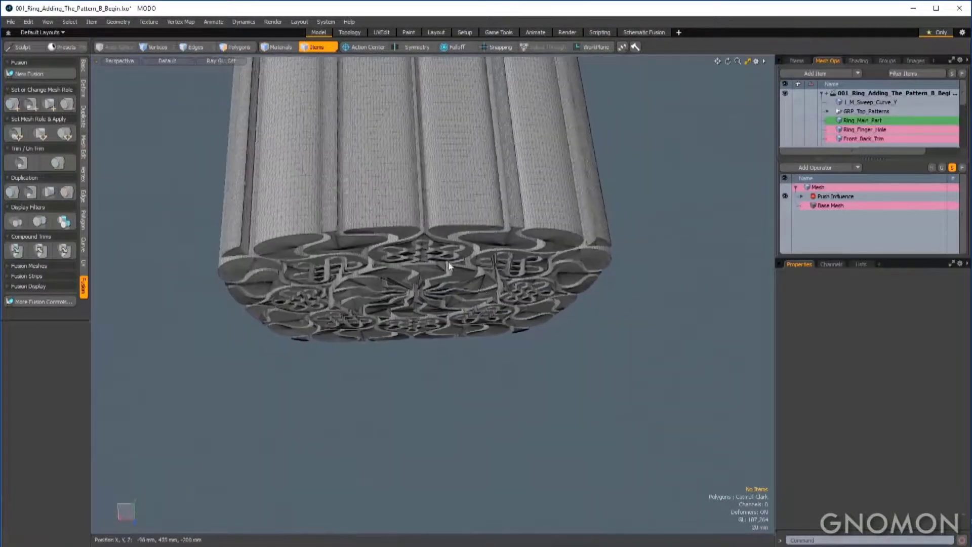
# Step: Display the fusion's MRG_Top_Pattern and Mesh sphere source items again, viewing the whole trimmed pattern
pyautogui.scroll(-5, 388, 304)
pyautogui.keyDown('alt'); pyautogui.moveTo(350, 274); pyautogui.dragTo(396, 231); pyautogui.keyUp('alt')
pyautogui.moveTo(426, 272)
pyautogui.keyDown('alt'); pyautogui.mouseDown()
pyautogui.moveTo(428, 248)
pyautogui.moveTo(415, 259)
pyautogui.mouseUp(); pyautogui.keyUp('alt')
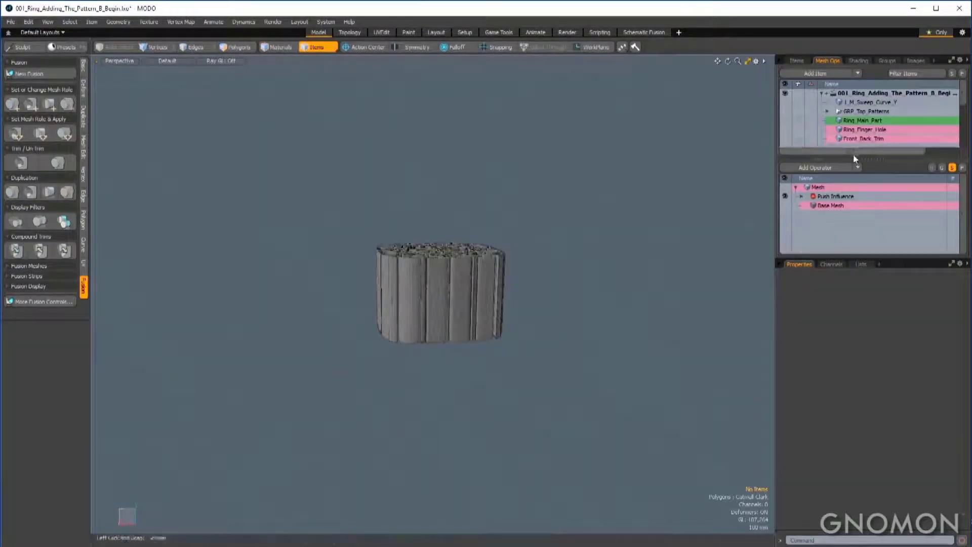
pyautogui.click(796, 60)
pyautogui.click(860, 200)
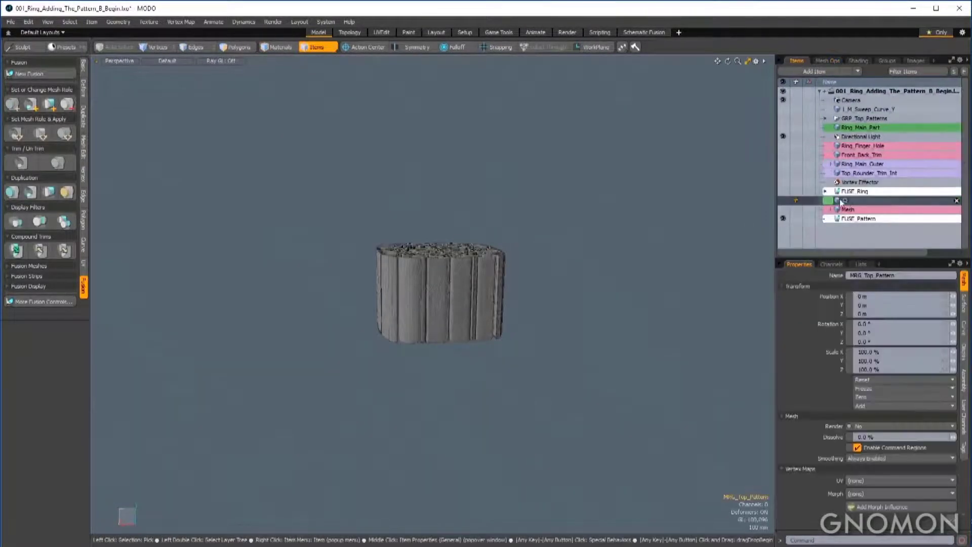
pyautogui.click(782, 200)
pyautogui.click(782, 209)
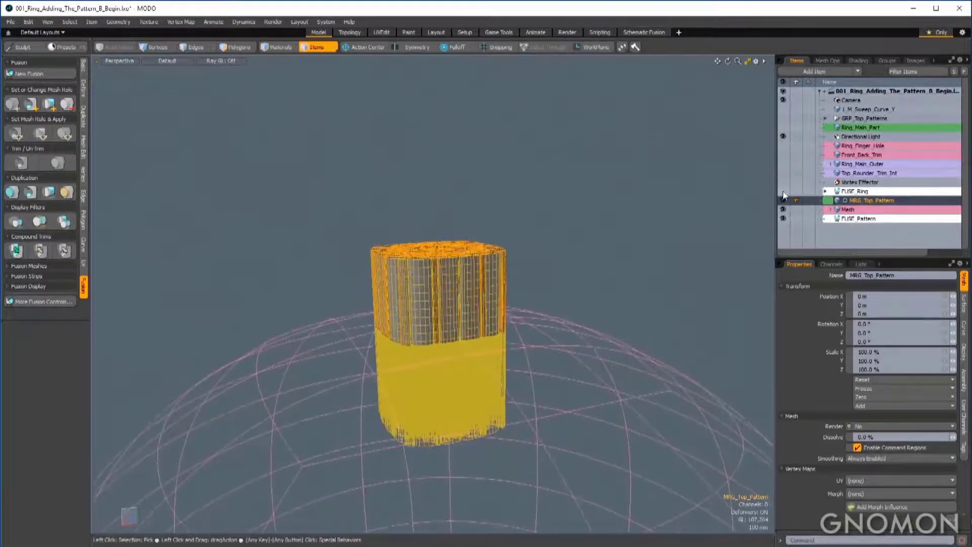
# Step: Temporarily display FUSE_Ring to compare the ring top with the pattern and the trimming sphere
pyautogui.click(782, 191)
pyautogui.keyDown('alt'); pyautogui.moveTo(445, 362); pyautogui.dragTo(425, 308); pyautogui.keyUp('alt')
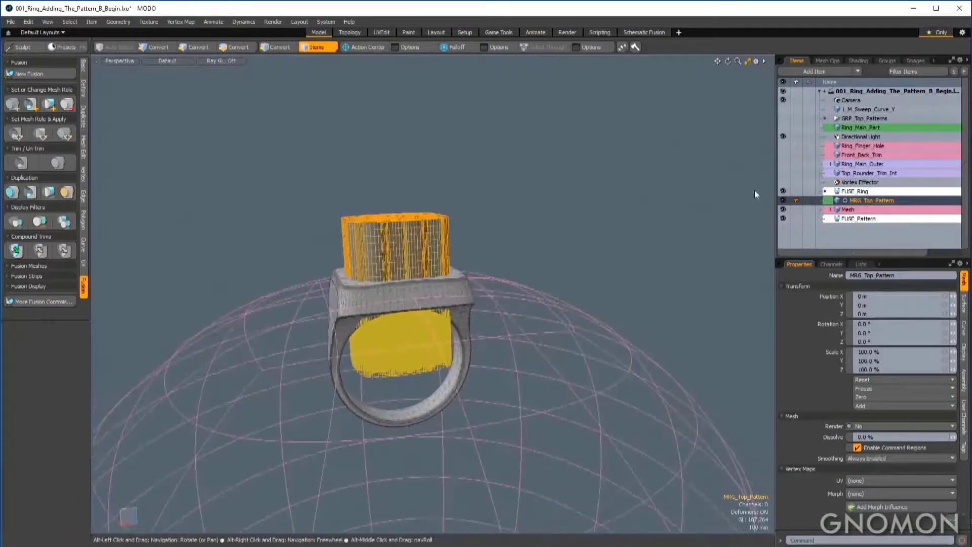
pyautogui.click(782, 192)
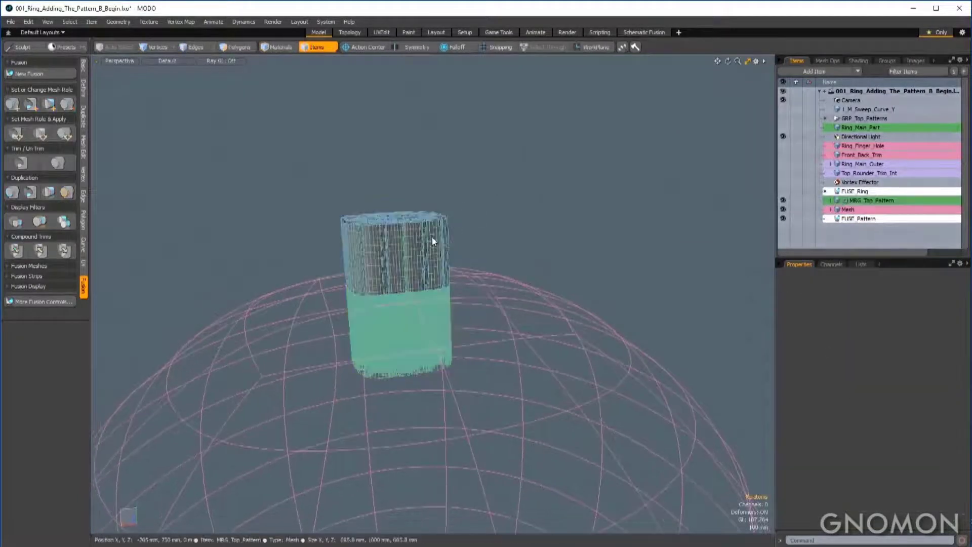
# Step: Create a compound trim from MRG_Top_Pattern and the Mesh sphere, and hide the sphere within FUSE_PatternLocator
pyautogui.keyDown('shift'); pyautogui.click(395, 347); pyautogui.keyUp('shift')
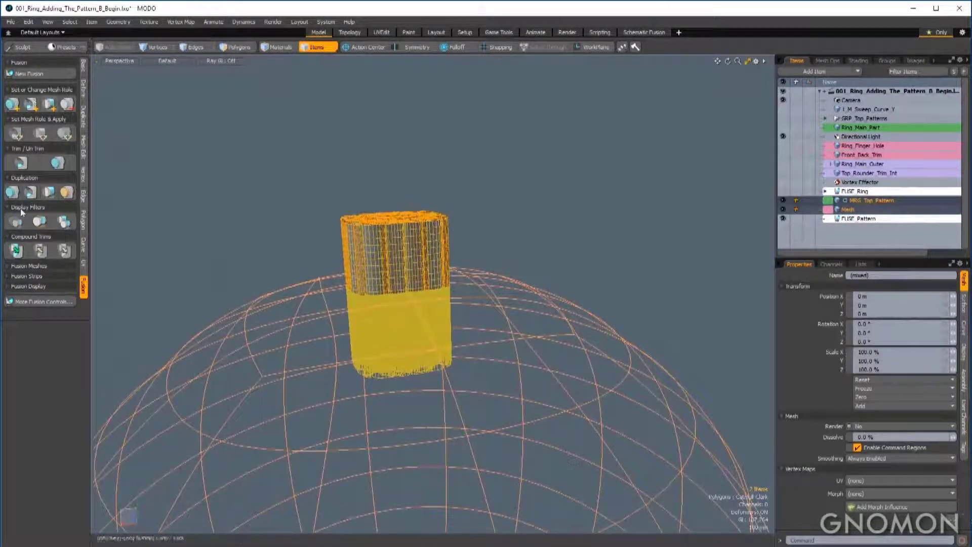
pyautogui.click(16, 250)
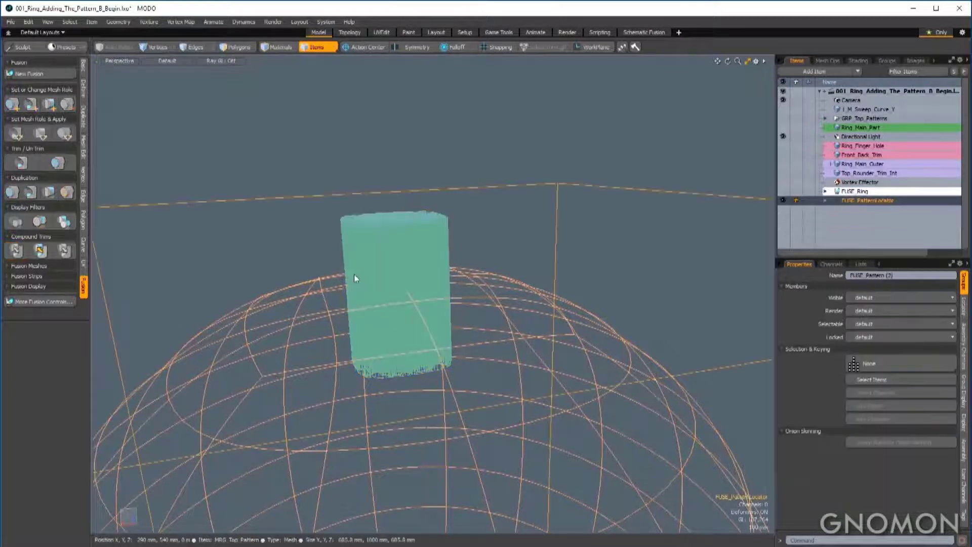
pyautogui.keyDown('alt'); pyautogui.moveTo(481, 191); pyautogui.dragTo(498, 195); pyautogui.keyUp('alt')
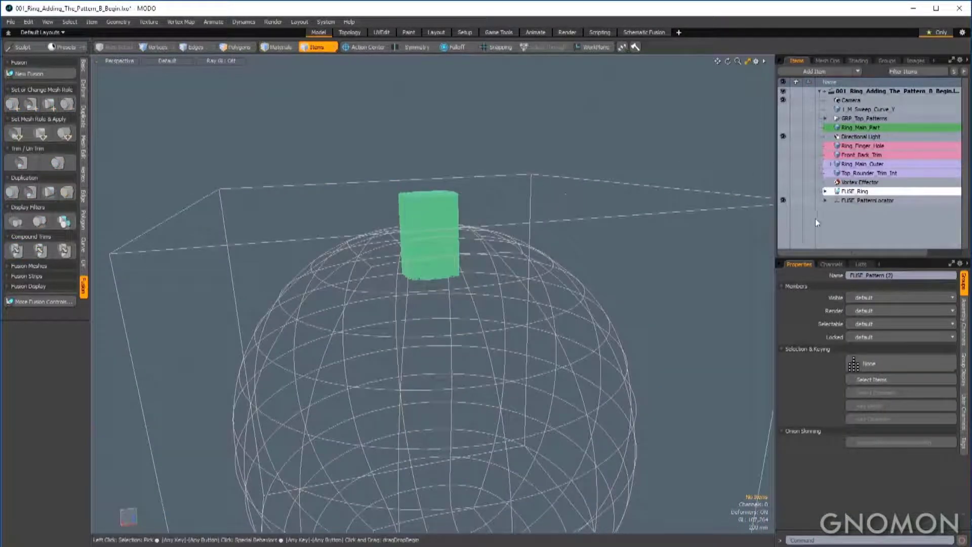
pyautogui.click(825, 200)
pyautogui.click(783, 209)
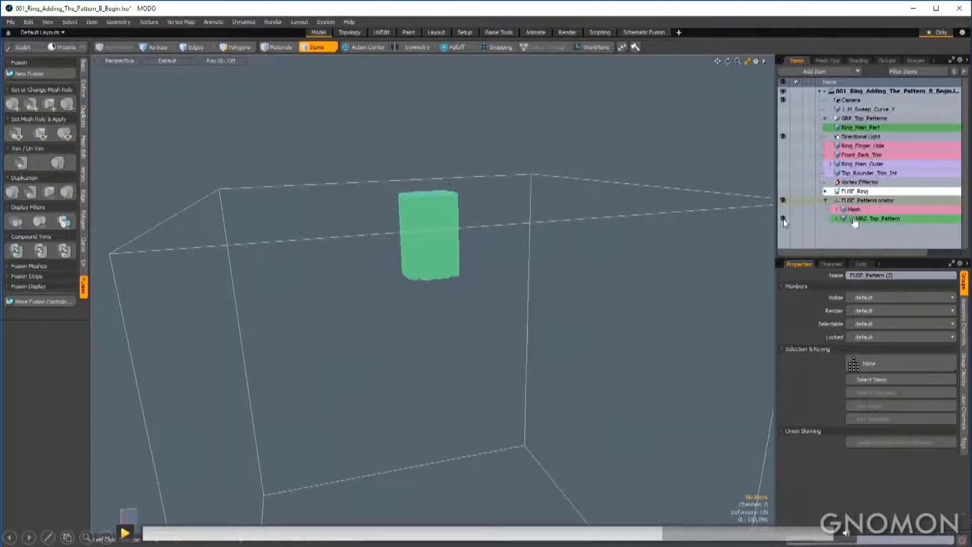
pyautogui.click(125, 532)
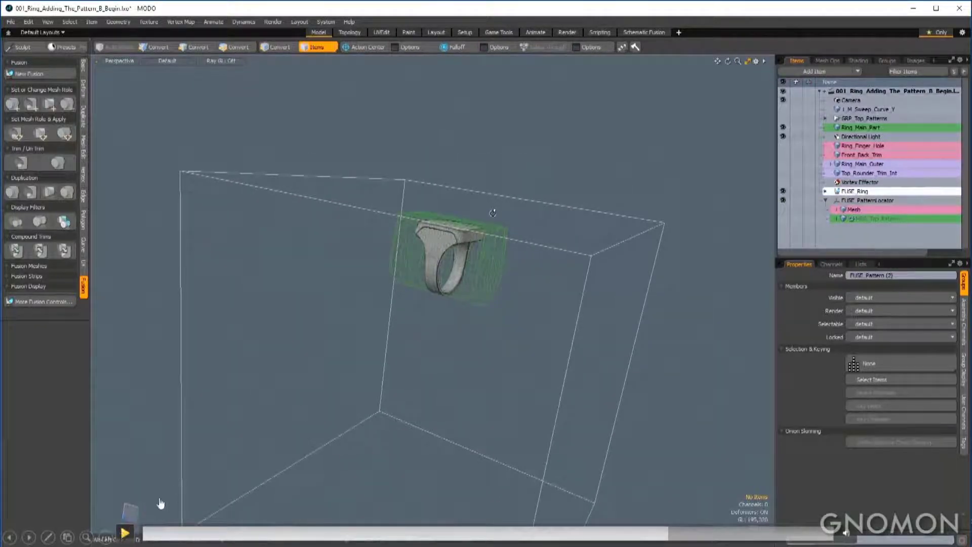
pyautogui.click(126, 532)
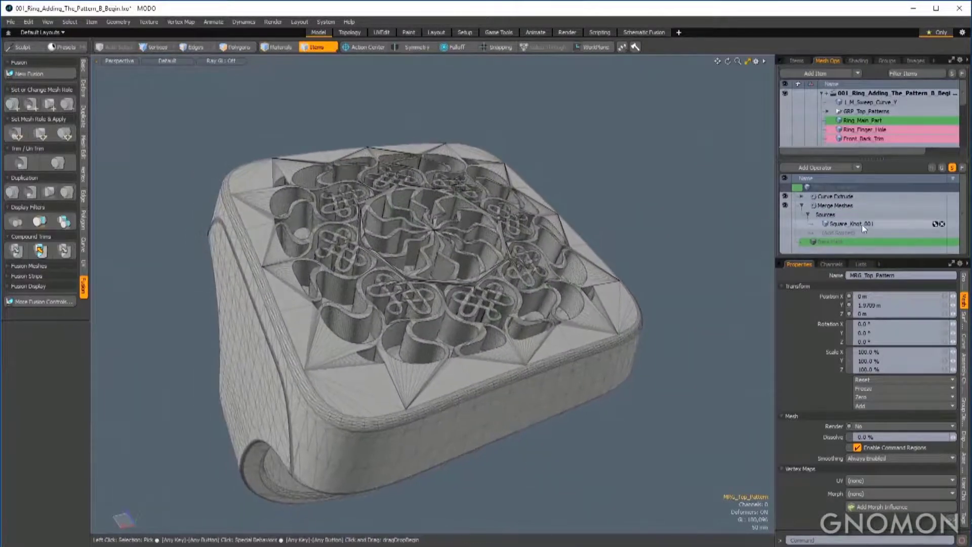
# Step: Replace the Square_Knot_001 source of MRG_Top_Pattern's Merge Meshes operator with Square_Aztec_002 and inspect the ring top
pyautogui.click(935, 225)
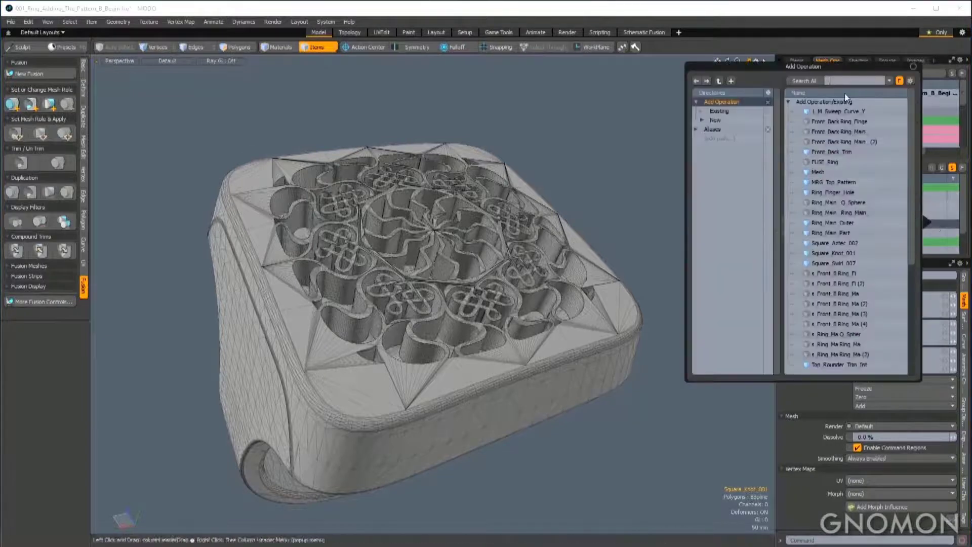
pyautogui.write('squ')
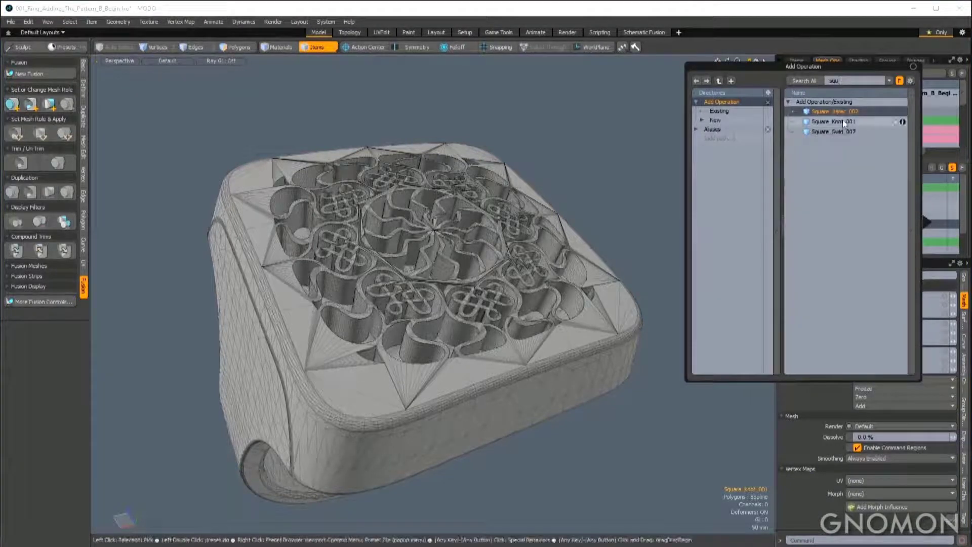
pyautogui.doubleClick(843, 113)
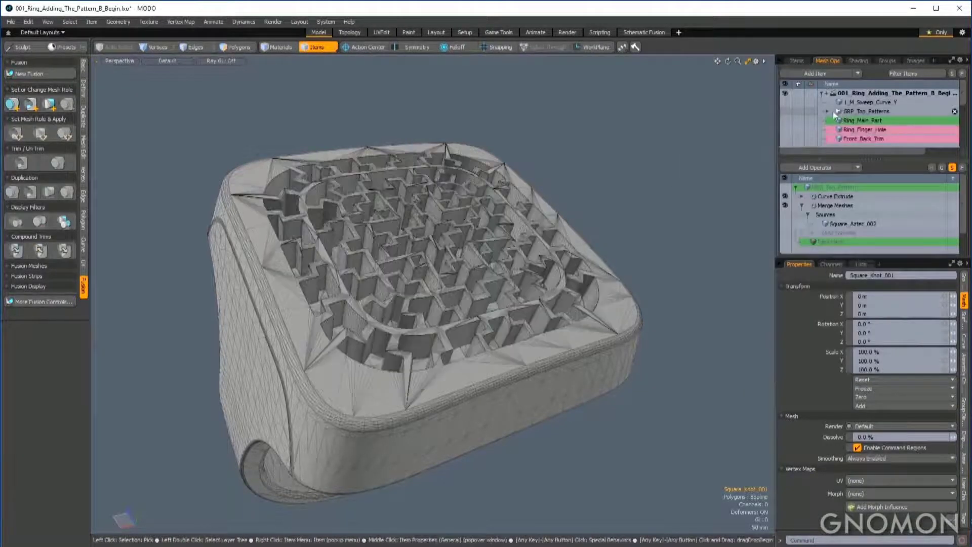
pyautogui.keyDown('alt'); pyautogui.moveTo(448, 355); pyautogui.dragTo(449, 431); pyautogui.keyUp('alt')
pyautogui.moveTo(162, 390)
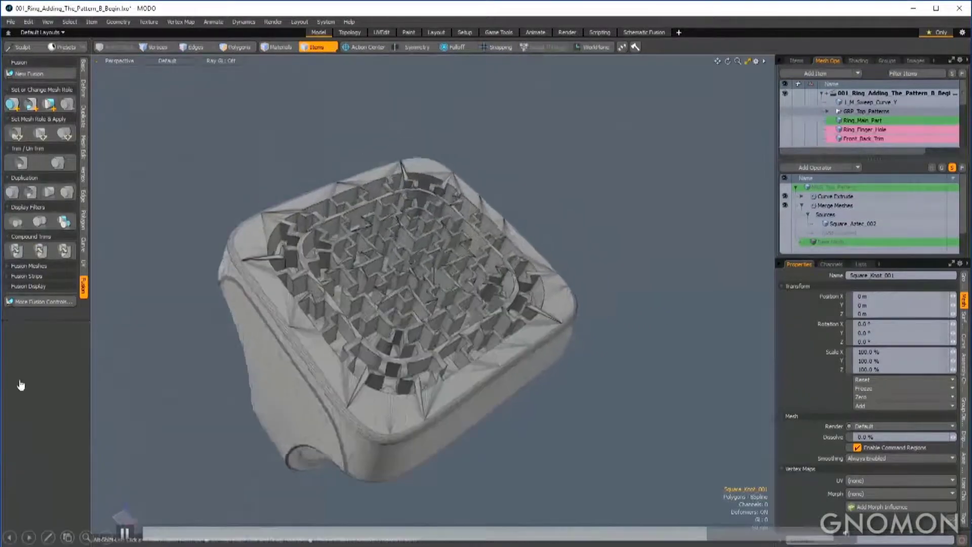
pyautogui.click(125, 534)
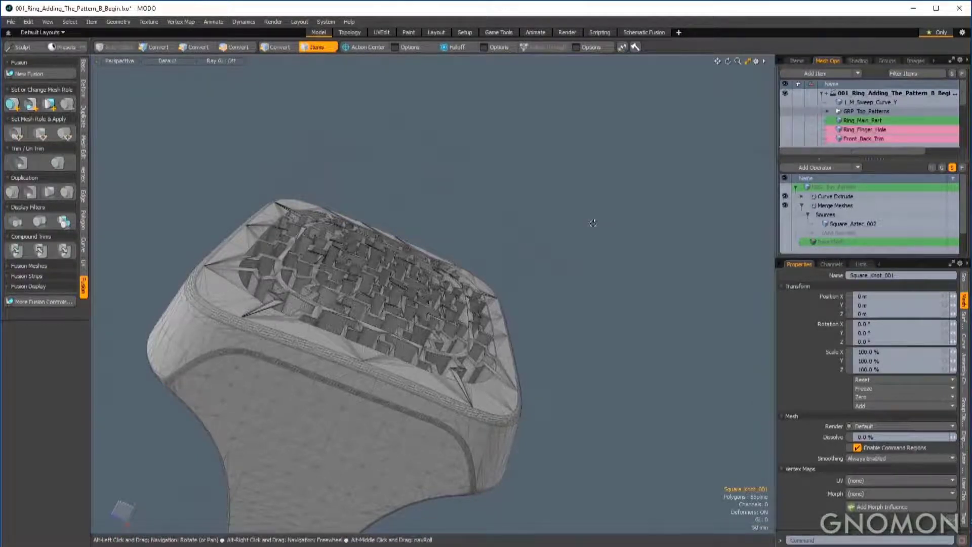
pyautogui.moveTo(339, 463)
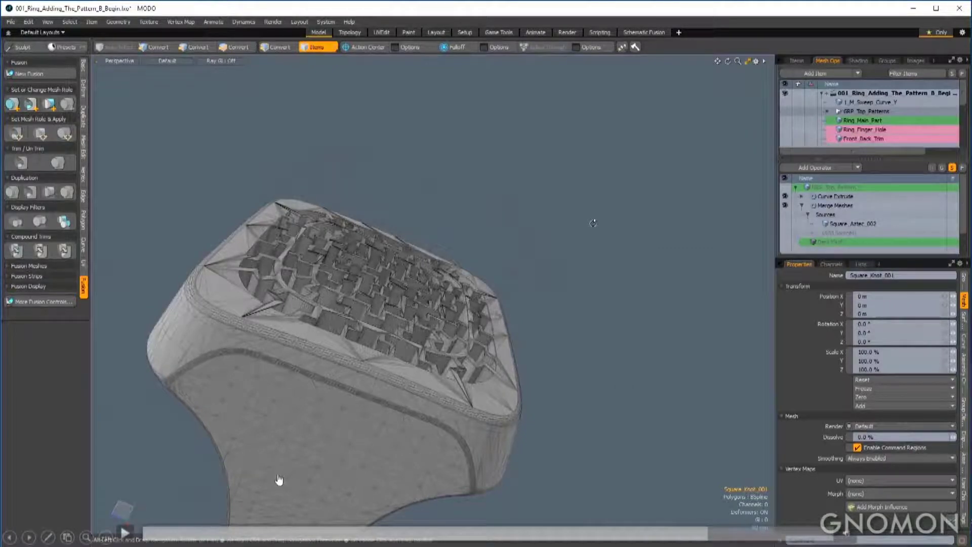
pyautogui.click(124, 532)
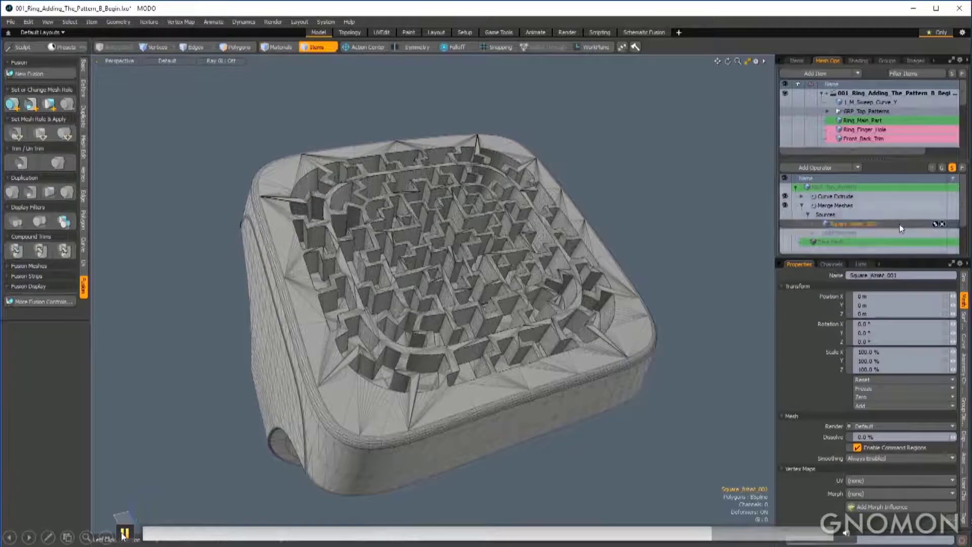
# Step: Swap the Merge Meshes source of MRG_Top_Pattern to Square_Swirl_007 and view the resulting ring top
pyautogui.click(935, 223)
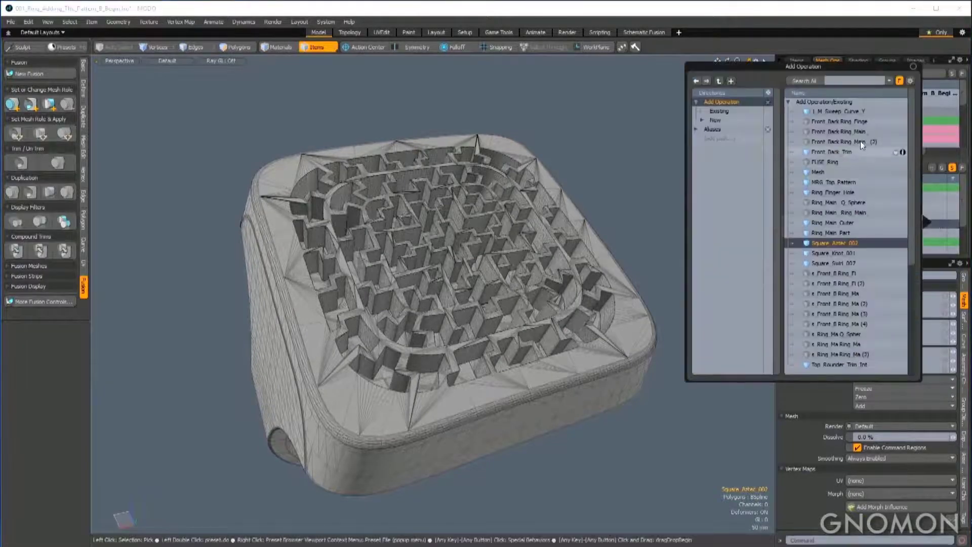
pyautogui.write('sq')
pyautogui.doubleClick(830, 131)
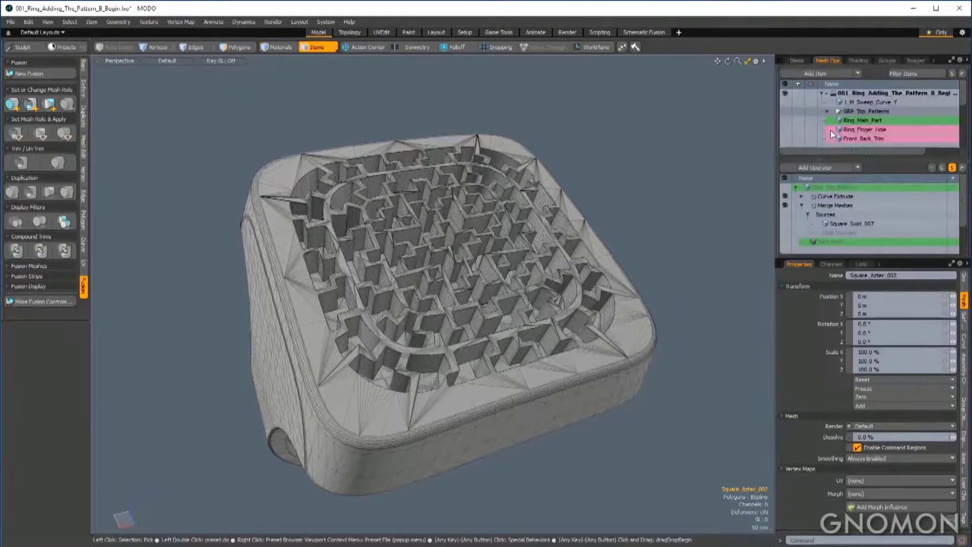
pyautogui.keyDown('ctrl'); pyautogui.keyDown('alt'); pyautogui.moveTo(715, 170); pyautogui.dragTo(638, 280); pyautogui.keyUp('alt'); pyautogui.keyUp('ctrl')
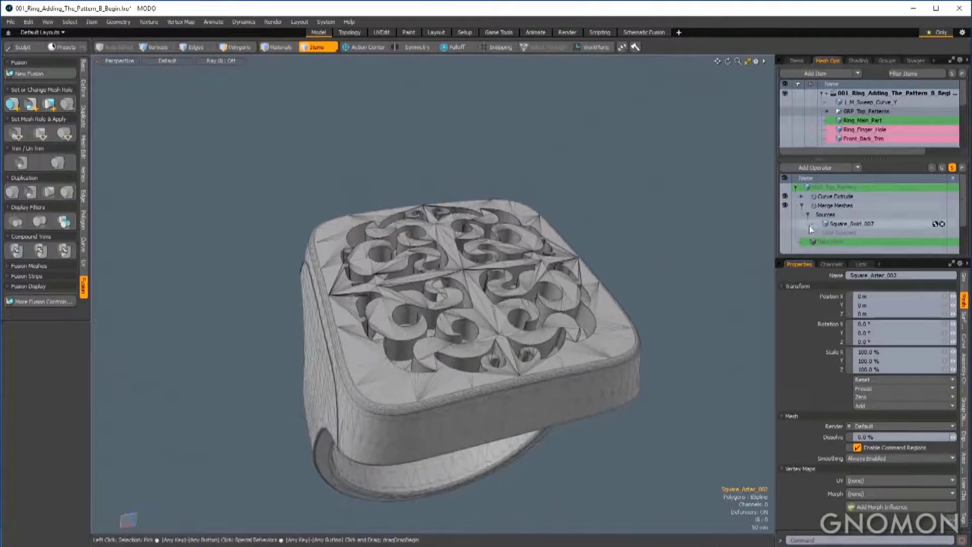
# Step: Switch the Merge Meshes source of MRG_Top_Pattern back to the Square_Knot_001 curve pattern
pyautogui.click(935, 227)
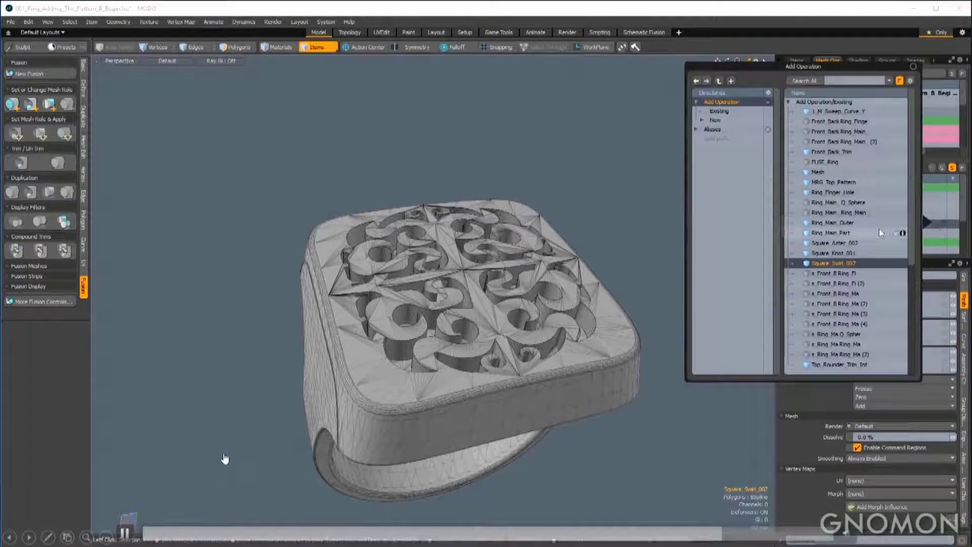
pyautogui.doubleClick(830, 252)
pyautogui.keyDown('alt'); pyautogui.moveTo(201, 468); pyautogui.dragTo(375, 432); pyautogui.keyUp('alt')
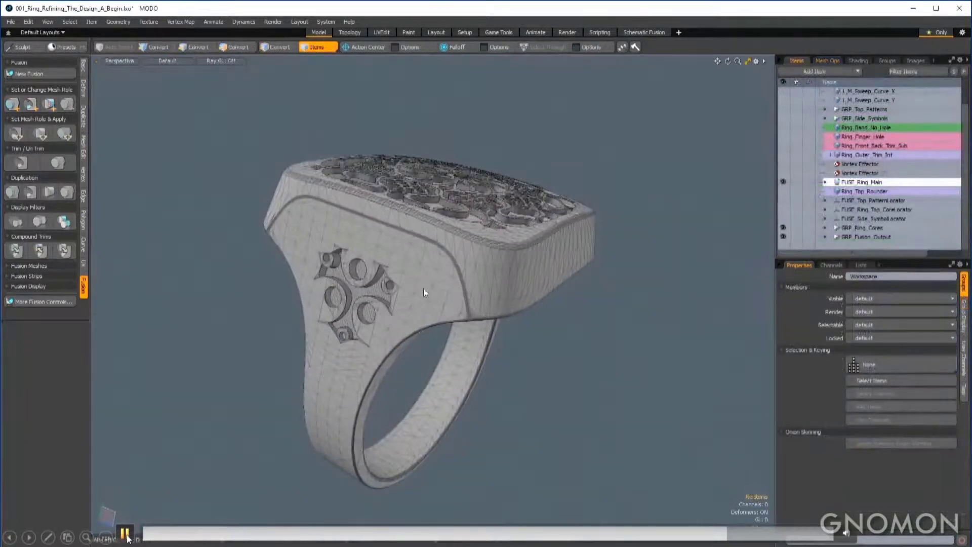
pyautogui.keyDown('alt'); pyautogui.moveTo(418, 327); pyautogui.dragTo(394, 309); pyautogui.keyUp('alt')
pyautogui.keyDown('alt'); pyautogui.moveTo(490, 277); pyautogui.dragTo(741, 281); pyautogui.keyUp('alt')
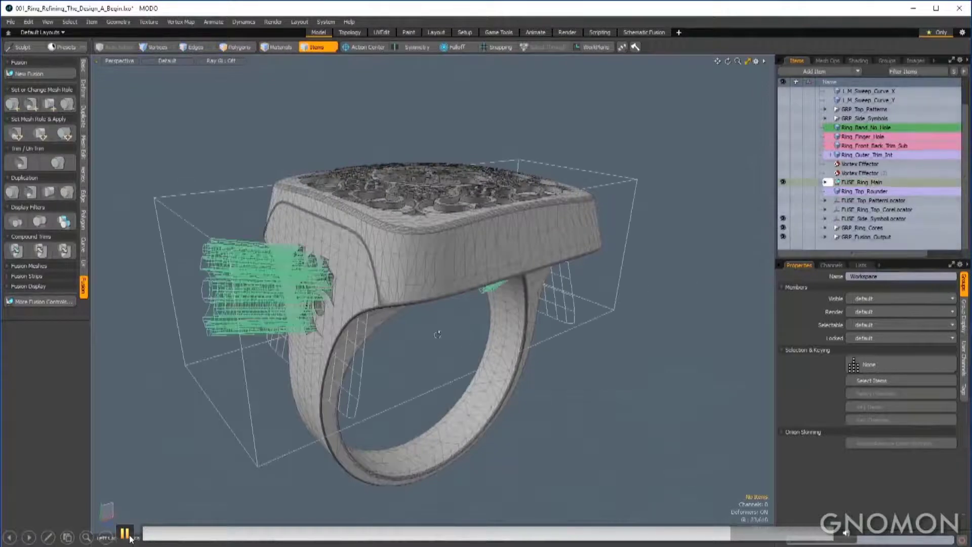
pyautogui.click(130, 534)
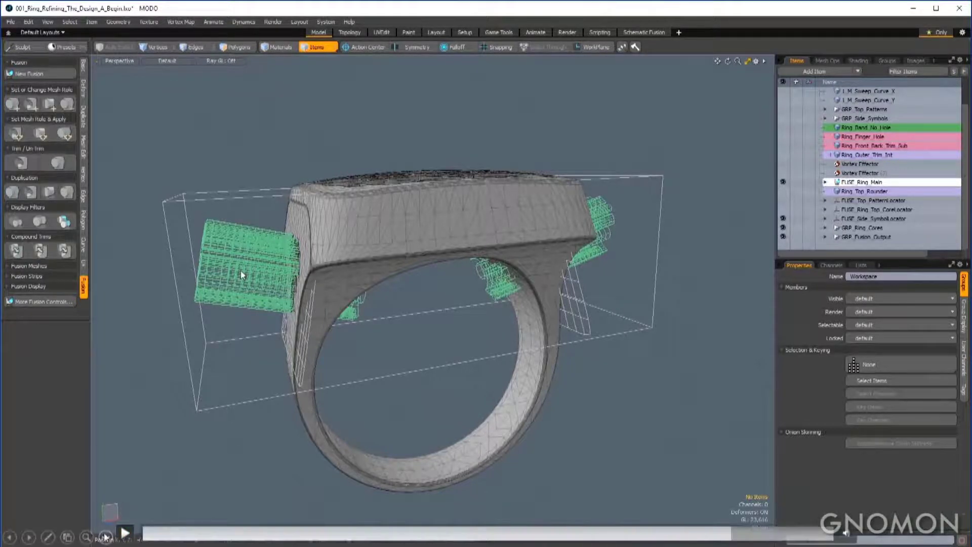
pyautogui.click(130, 533)
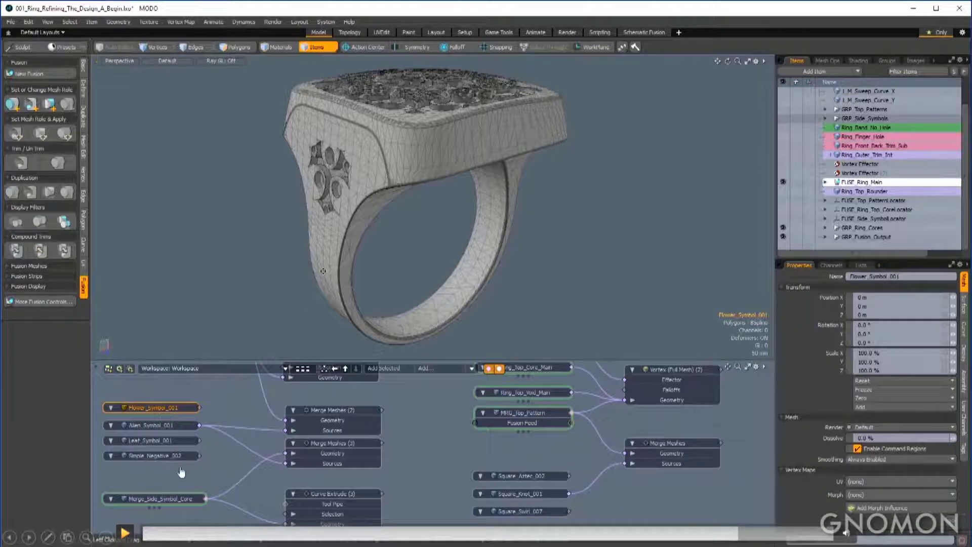
pyautogui.click(124, 534)
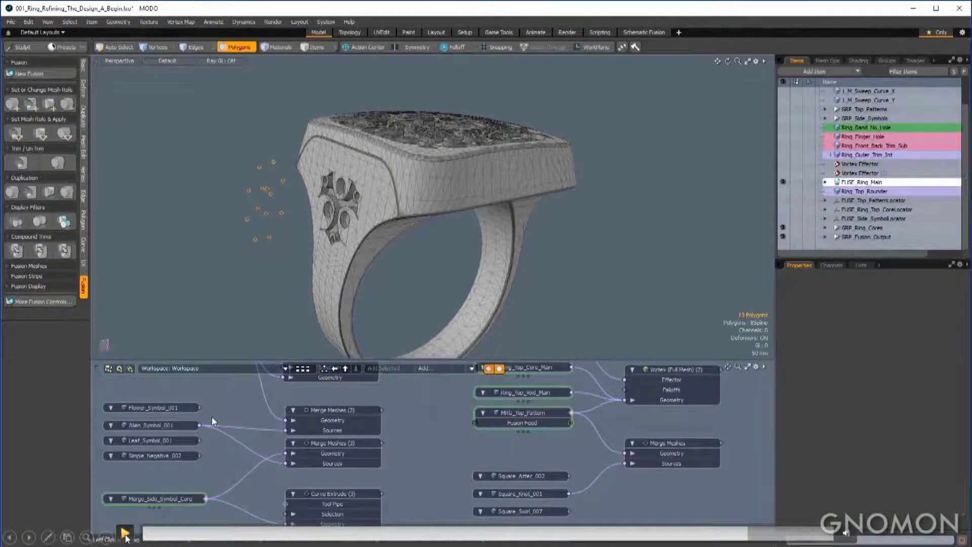
pyautogui.click(127, 537)
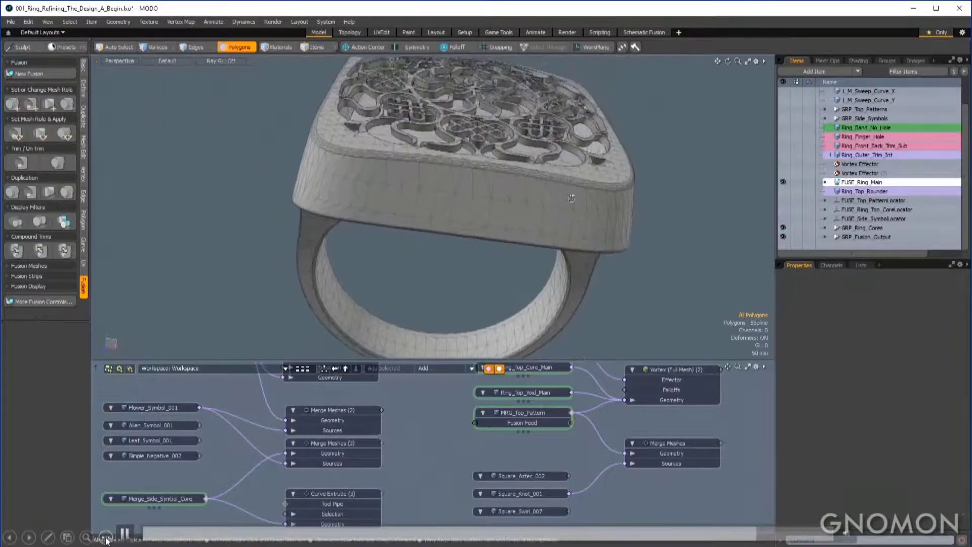
pyautogui.click(125, 533)
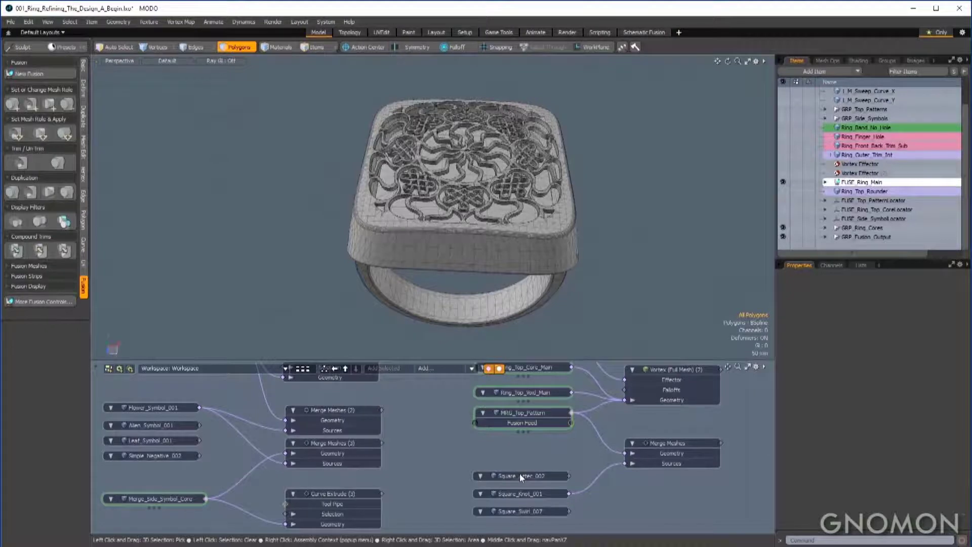
pyautogui.moveTo(199, 412)
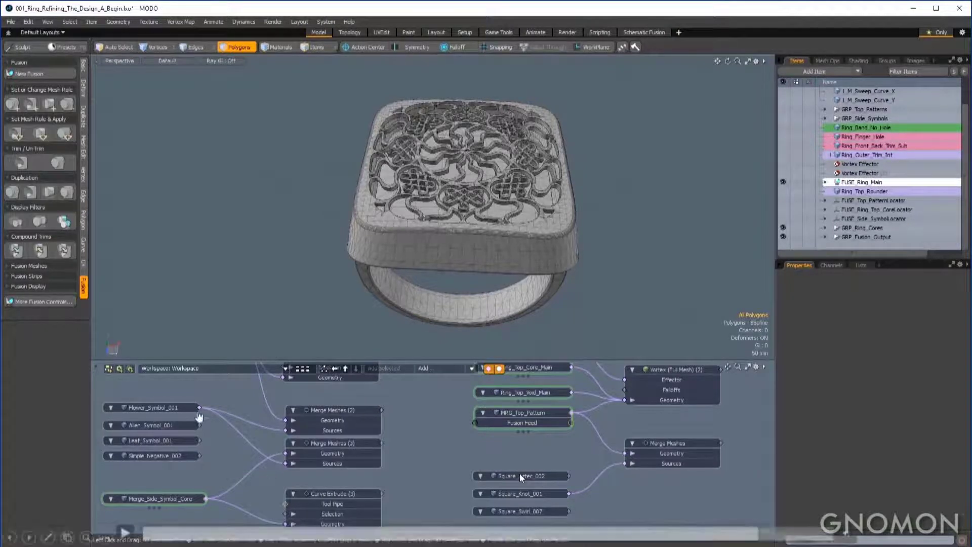
pyautogui.click(126, 532)
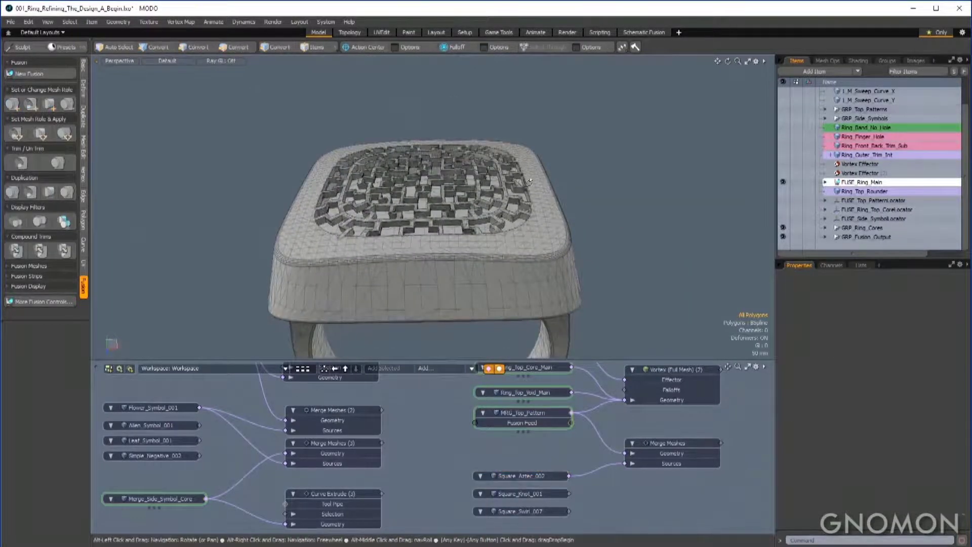
pyautogui.click(127, 531)
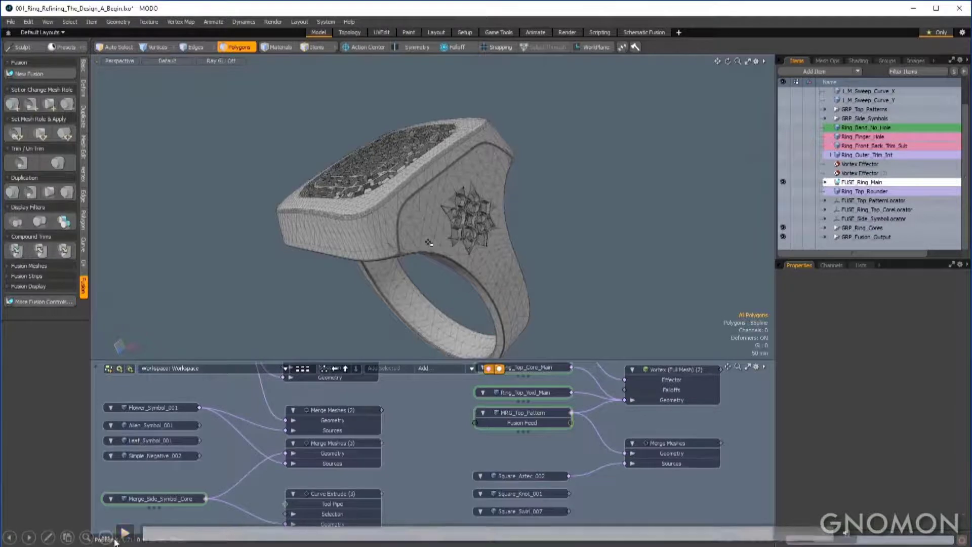
pyautogui.click(125, 530)
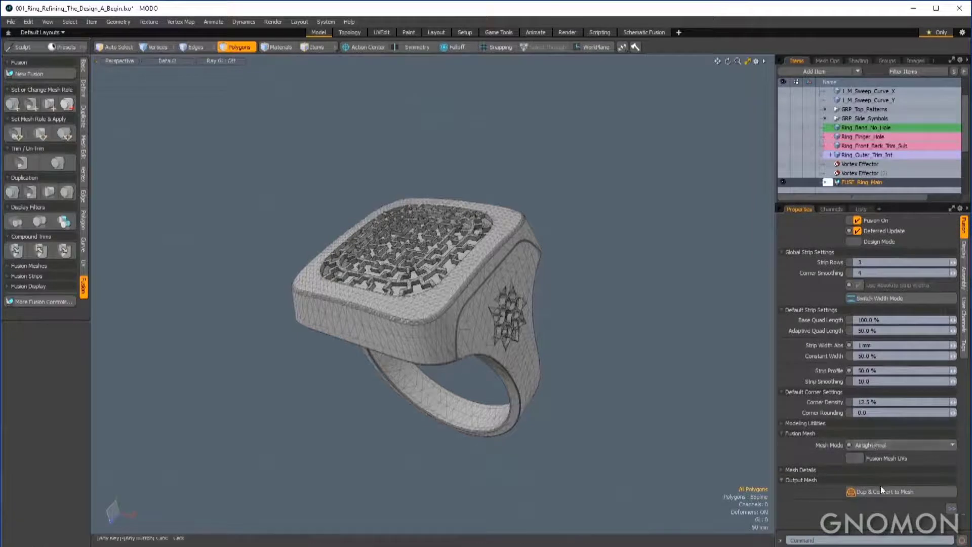
pyautogui.click(180, 498)
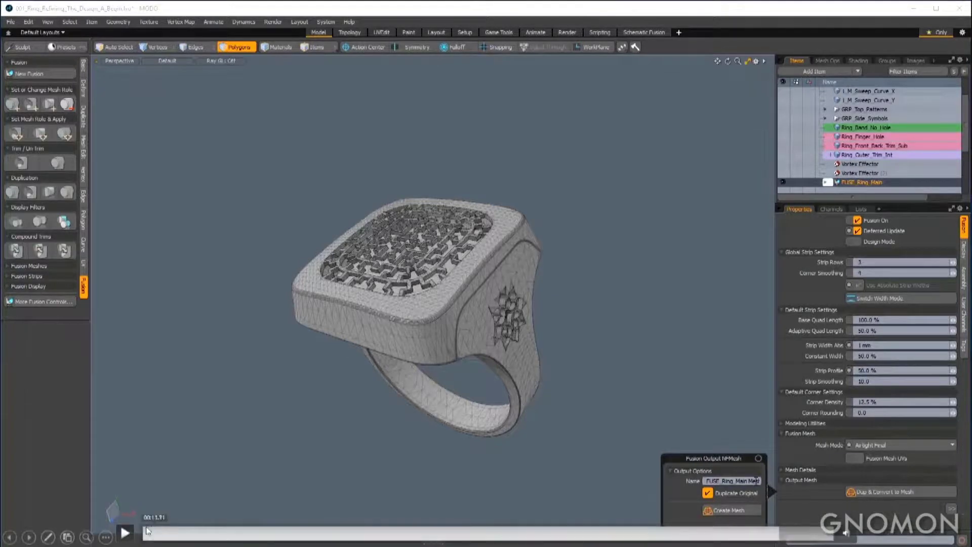
pyautogui.click(125, 533)
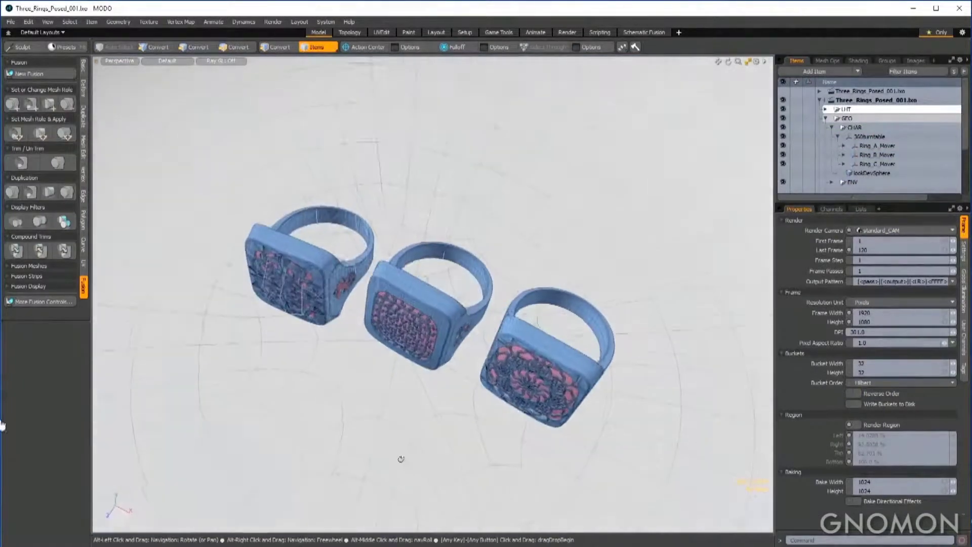
# Step: Assign the Velocity Yellow material preset to the Ring_Inner material on the inner pattern surfaces of the three rings
pyautogui.moveTo(183, 540)
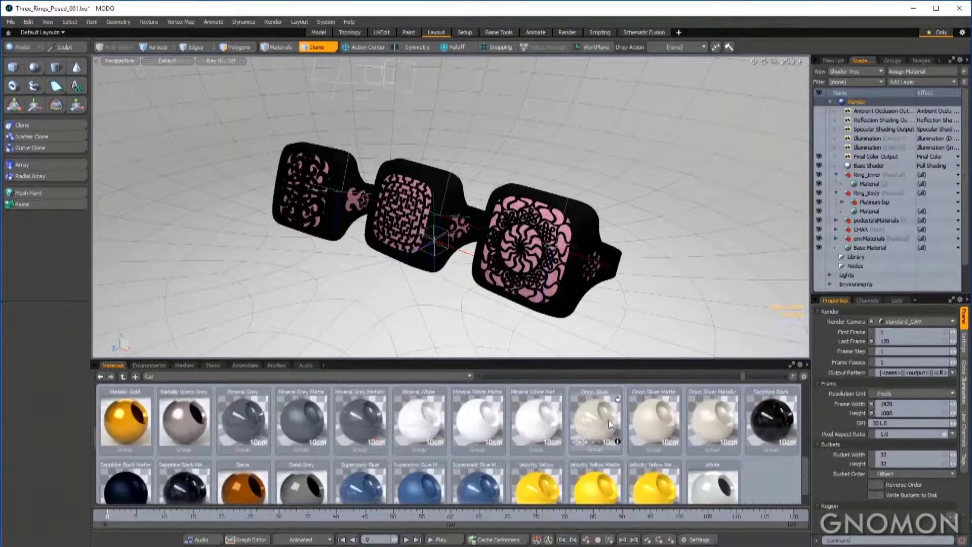
pyautogui.moveTo(534, 466); pyautogui.dragTo(551, 296)
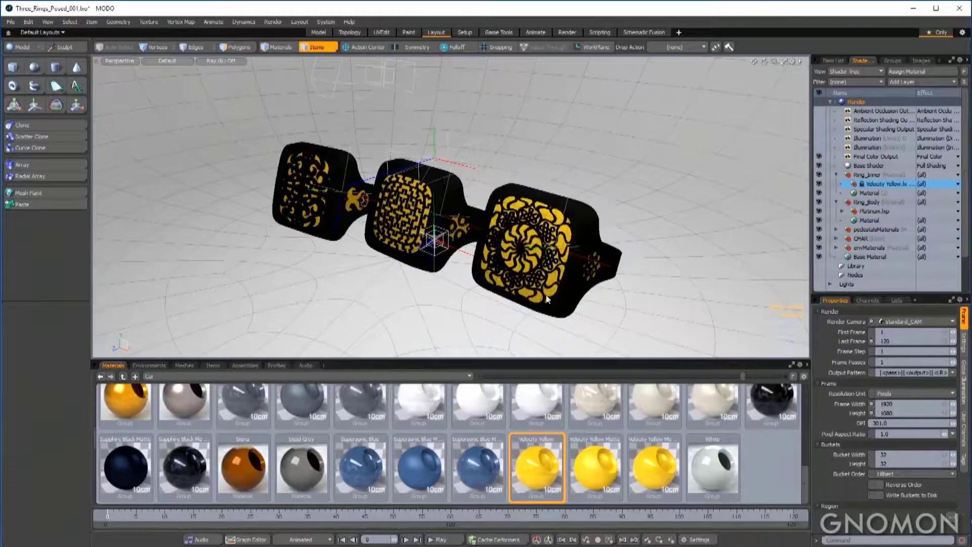
pyautogui.keyDown('alt'); pyautogui.moveTo(587, 152); pyautogui.dragTo(561, 152); pyautogui.keyUp('alt')
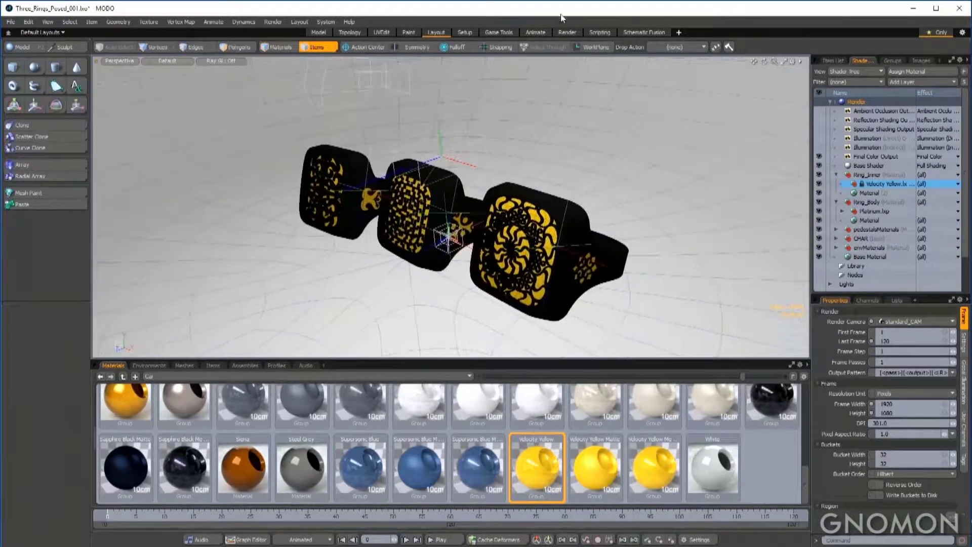
# Step: Switch to the Render layout and start the preview render of the three posed rings from the render camera
pyautogui.click(565, 31)
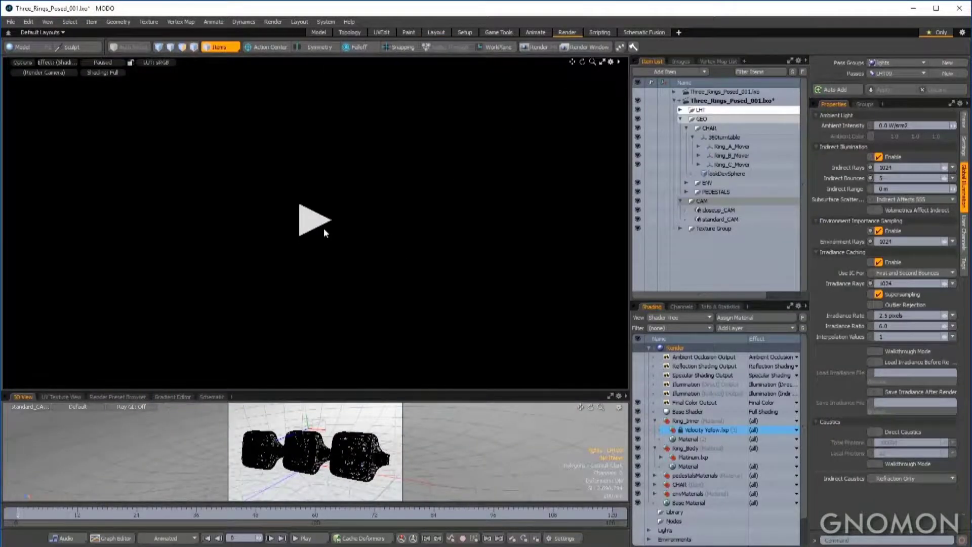
pyautogui.click(319, 221)
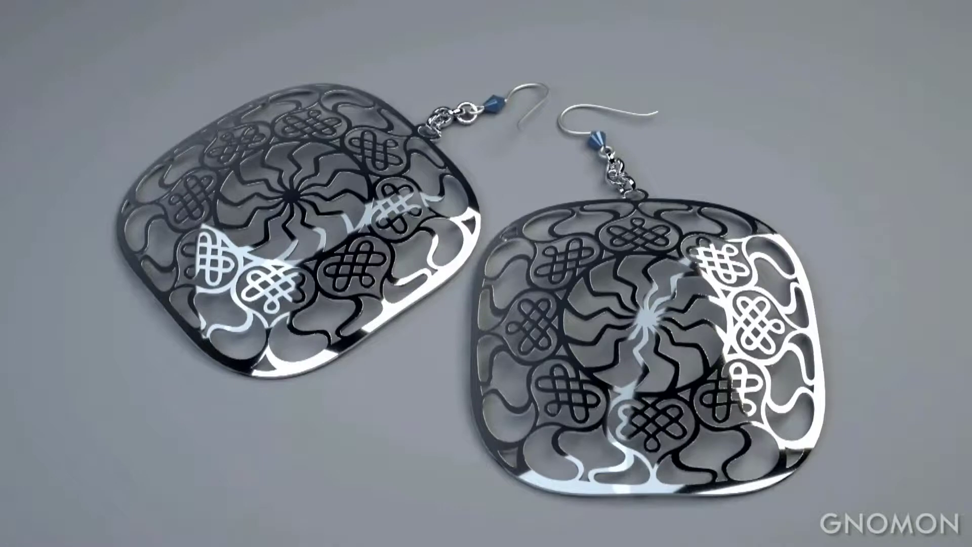
pyautogui.moveTo(92, 523)
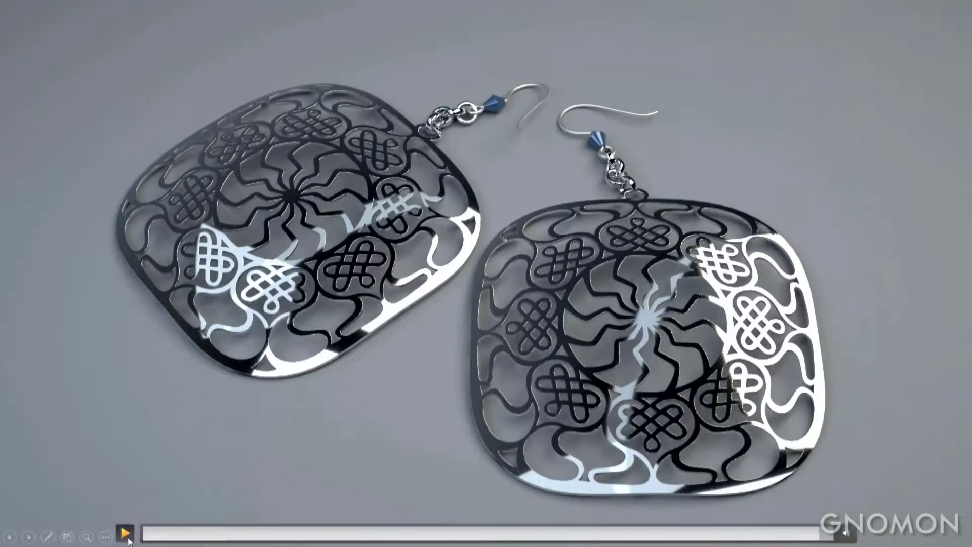